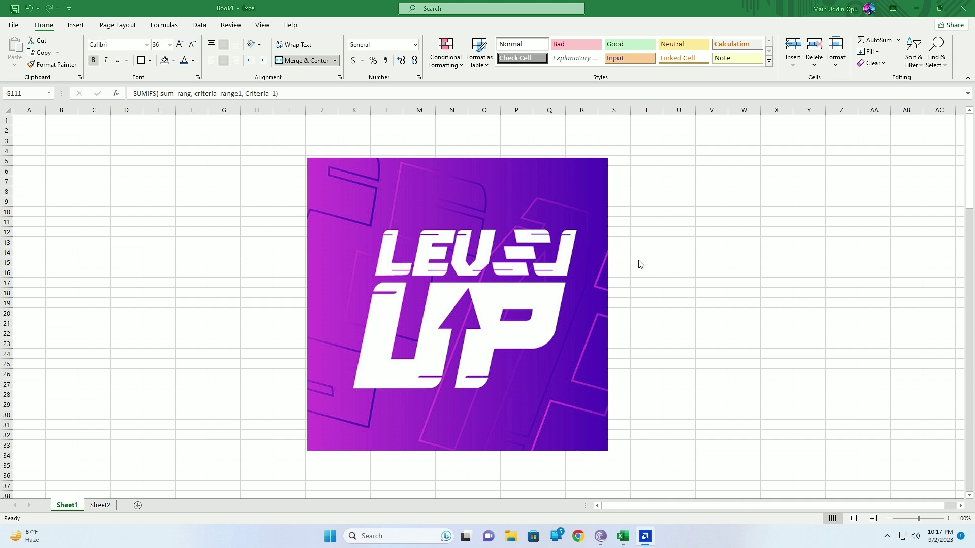
# Step: Review the Sheet1 notes on the uses of SUMIFS, why it is necessary, and the example syntax
pyautogui.scroll(-12, 639, 266)
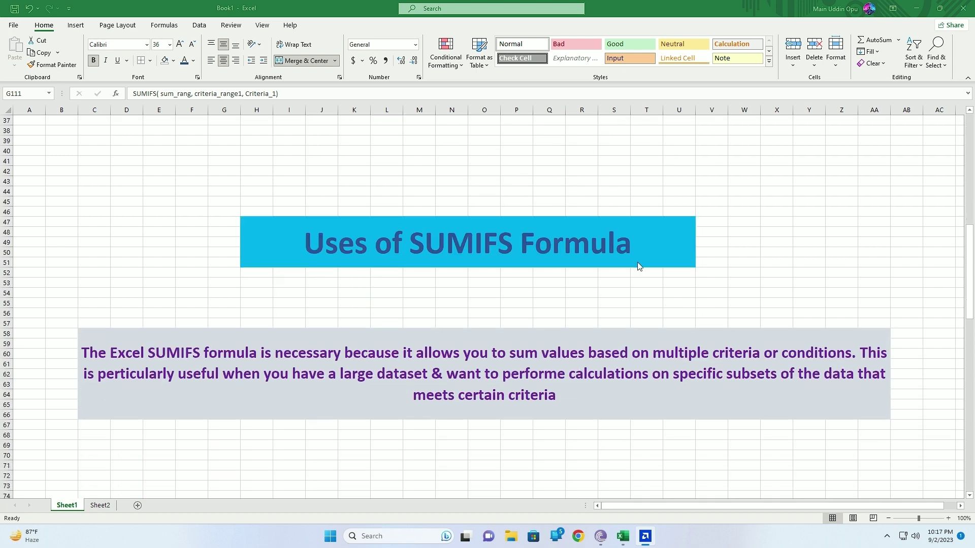
pyautogui.scroll(-1, 638, 267)
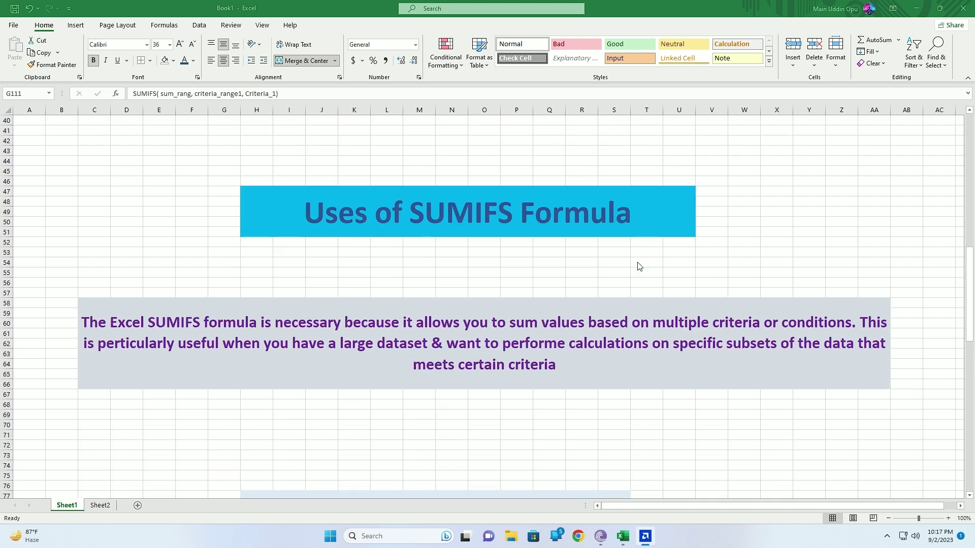
pyautogui.scroll(1, 639, 267)
pyautogui.click(637, 262)
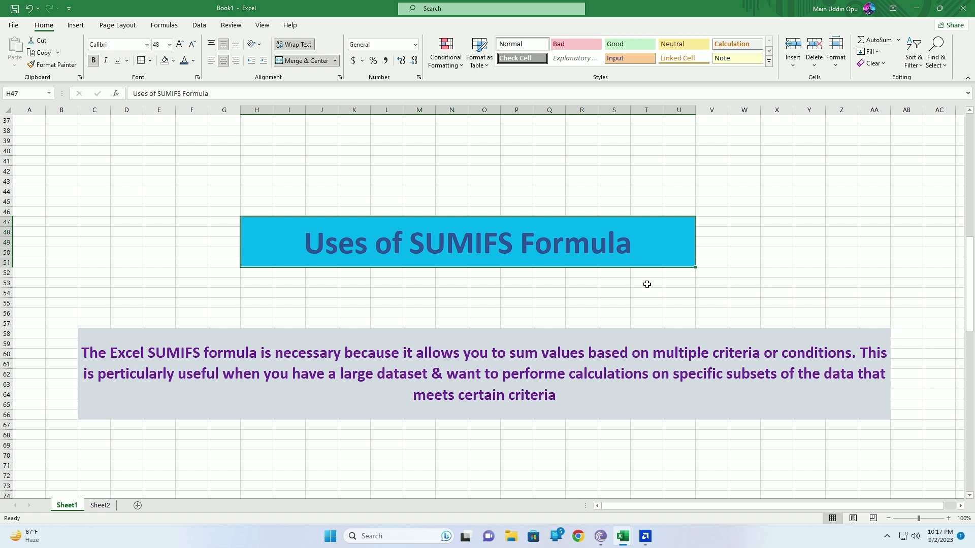
pyautogui.click(732, 412)
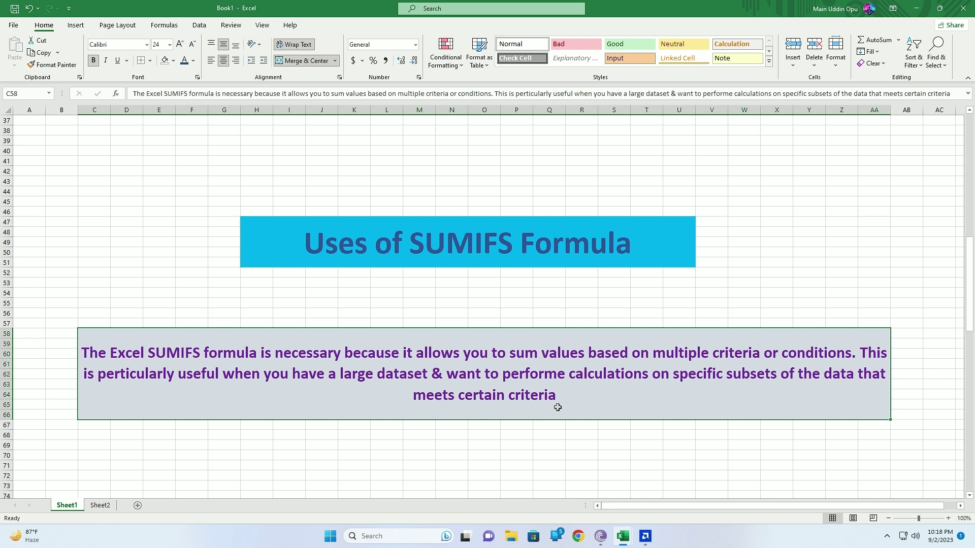
pyautogui.scroll(-9, 558, 407)
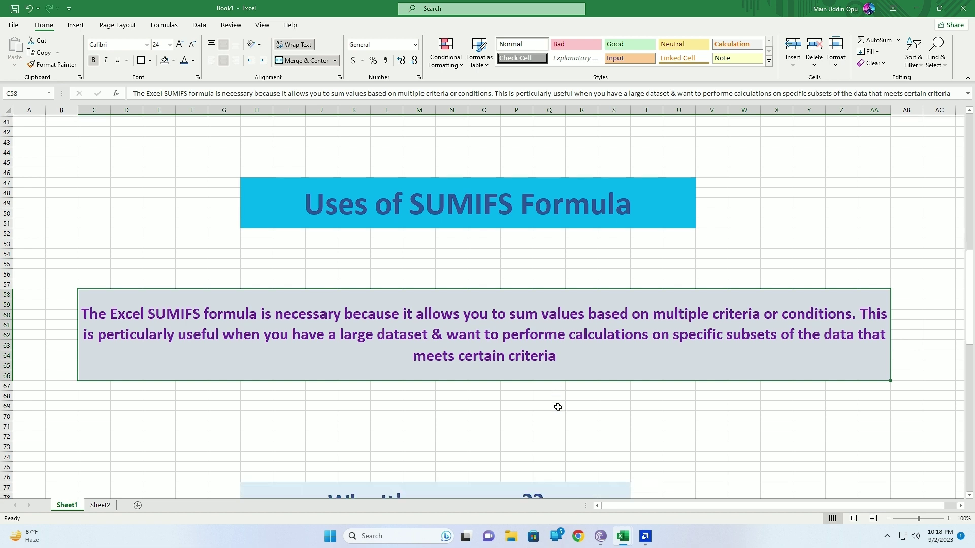
pyautogui.scroll(-1, 558, 408)
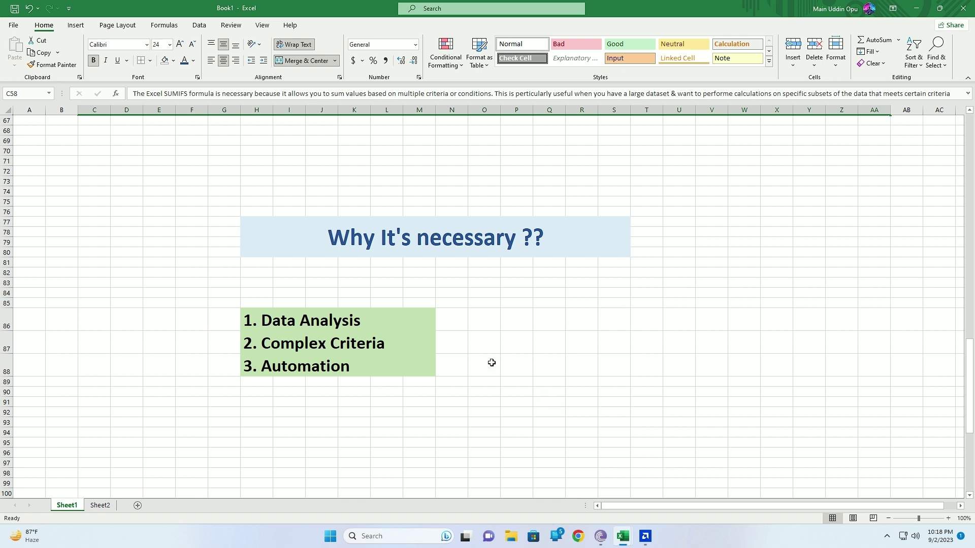
pyautogui.click(410, 325)
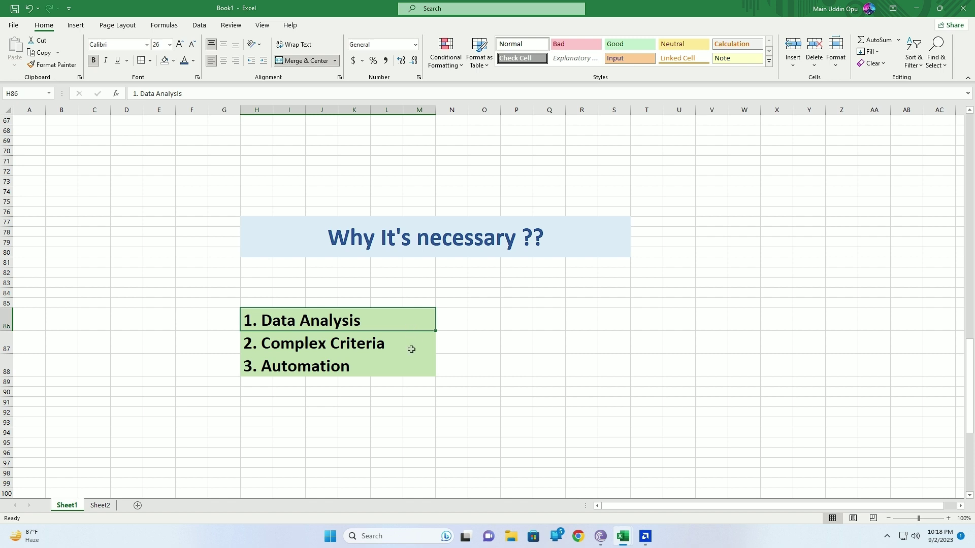
pyautogui.click(411, 349)
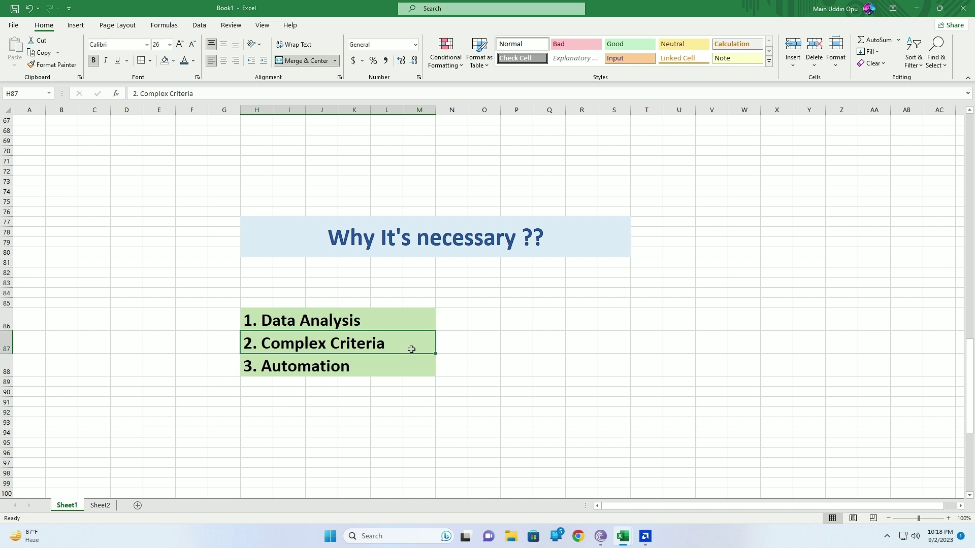
pyautogui.click(408, 368)
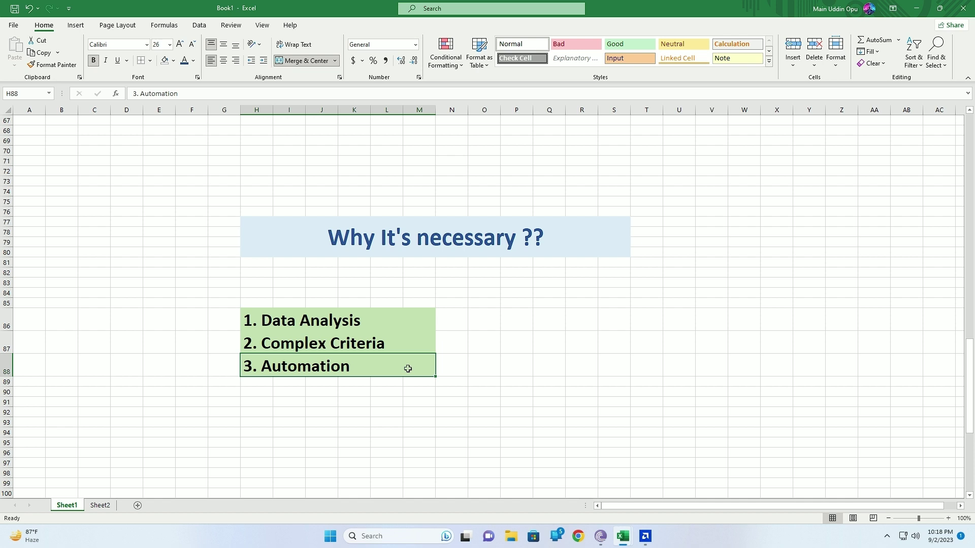
pyautogui.scroll(-9, 407, 368)
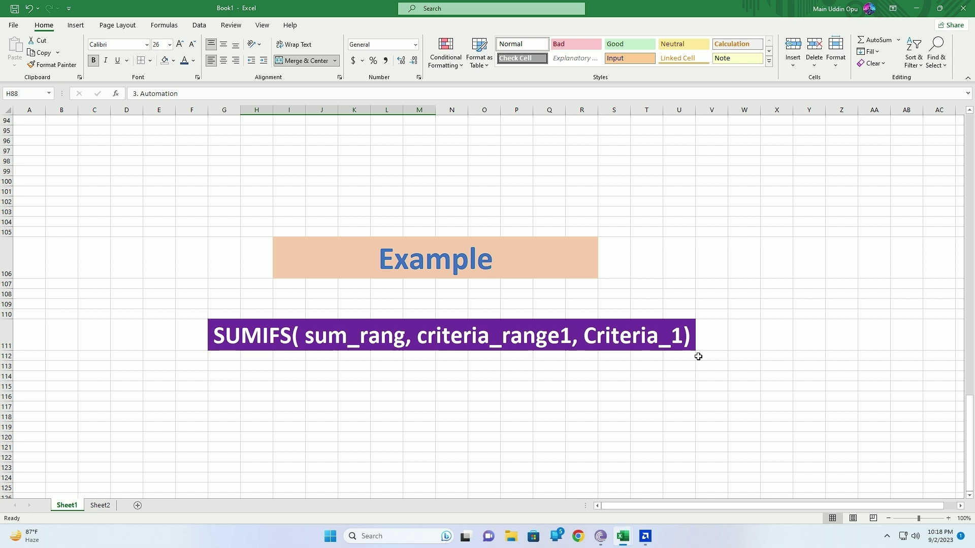
pyautogui.click(339, 337)
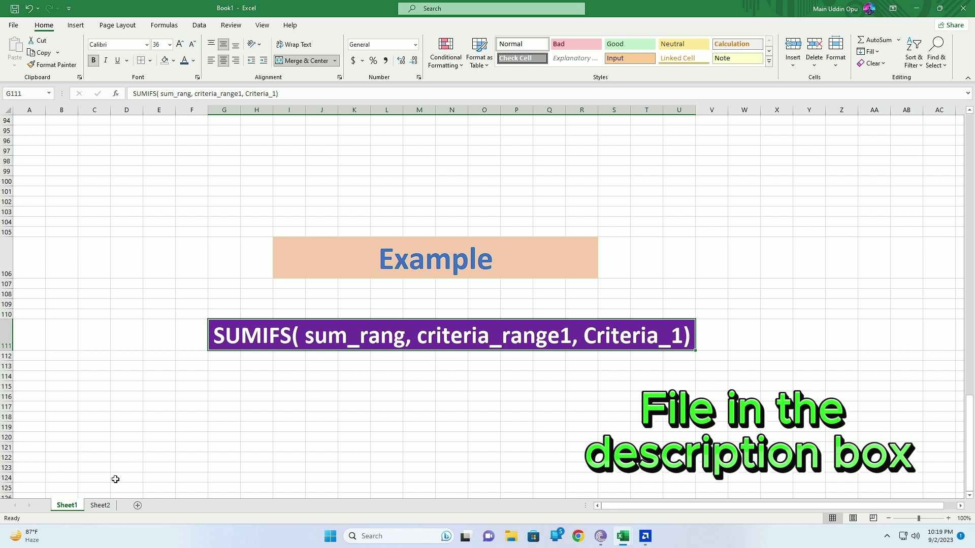
# Step: On Sheet2, enter the column headers "Product Name" in I7 and "Quantity" in J7
pyautogui.click(100, 506)
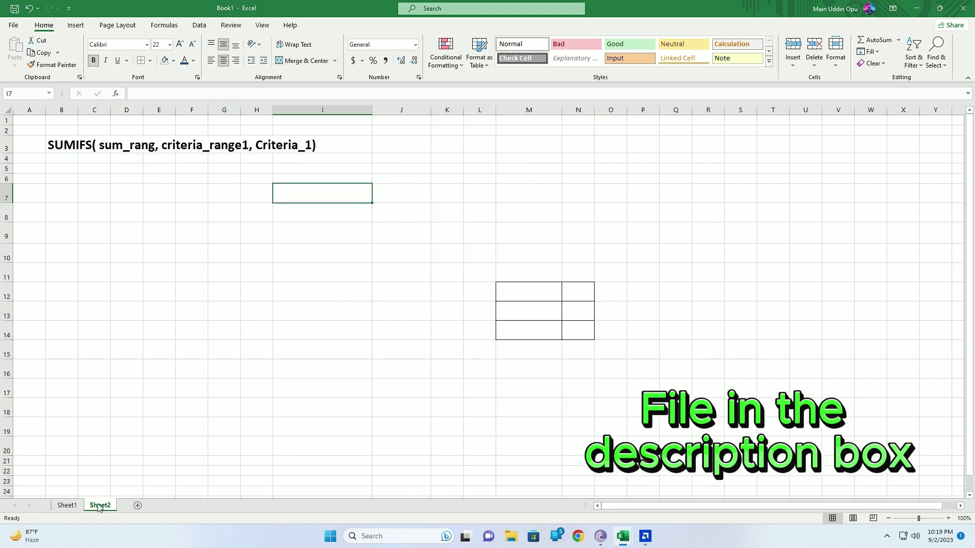
pyautogui.click(65, 148)
pyautogui.click(354, 268)
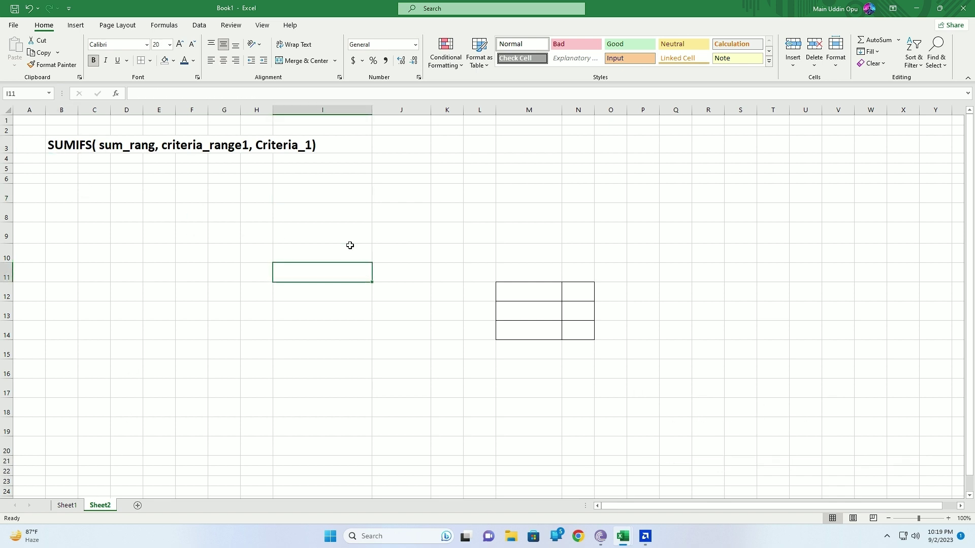
pyautogui.click(318, 198)
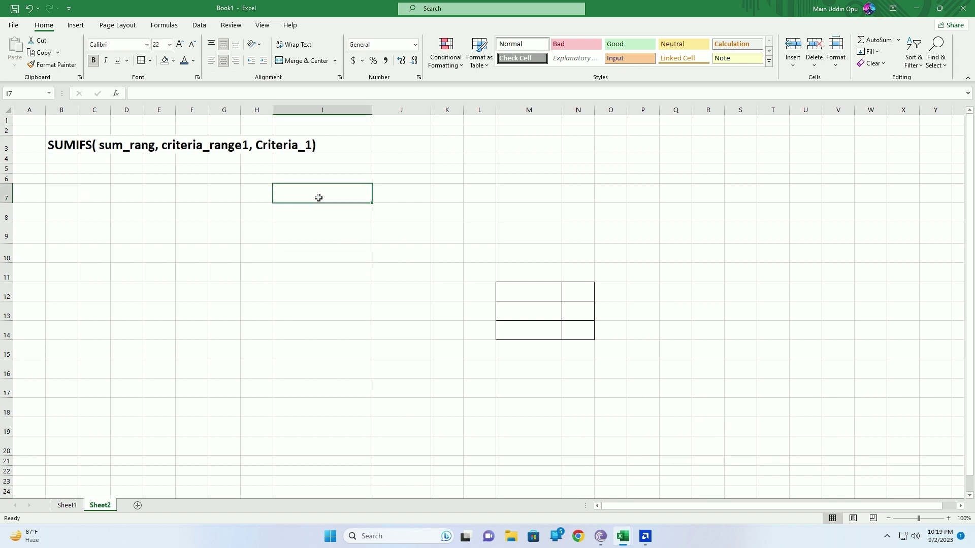
pyautogui.write('Product')
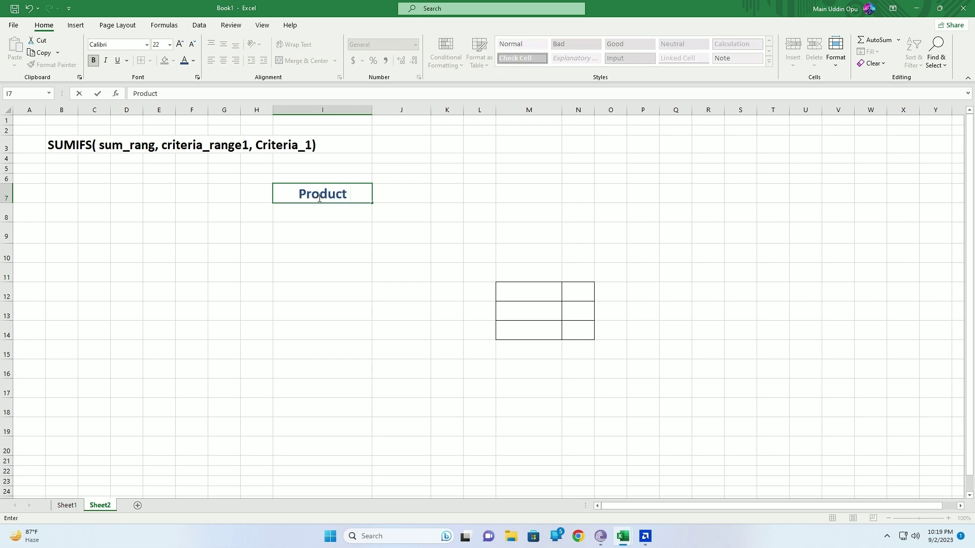
pyautogui.write(' Nma')
pyautogui.press('BackSpace')
pyautogui.press('BackSpace')
pyautogui.write('ame')
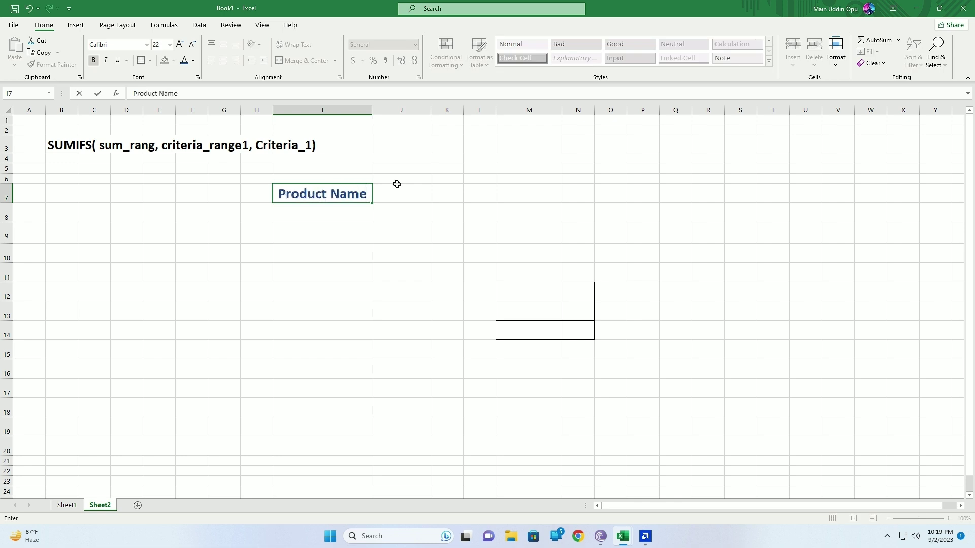
pyautogui.click(397, 188)
pyautogui.write('Qua')
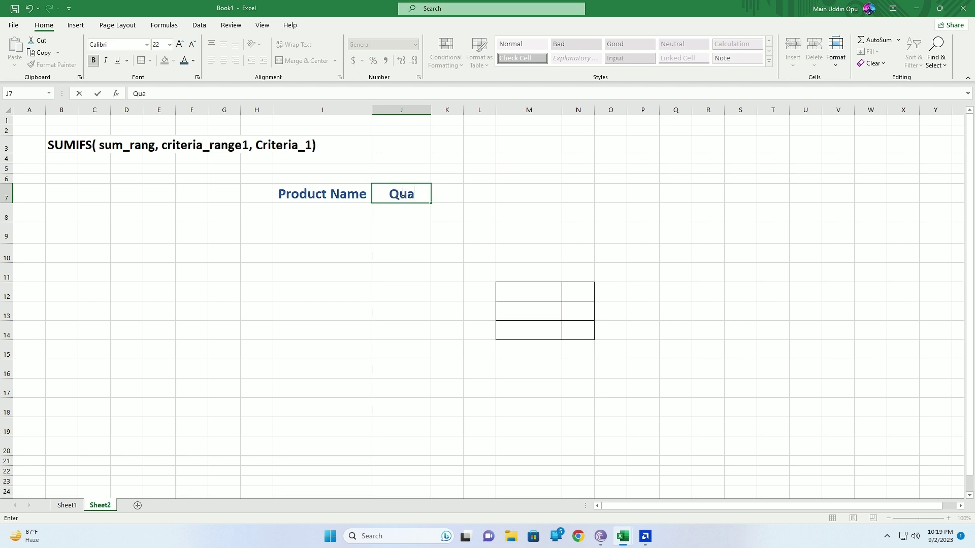
pyautogui.write('ntity')
pyautogui.click(399, 246)
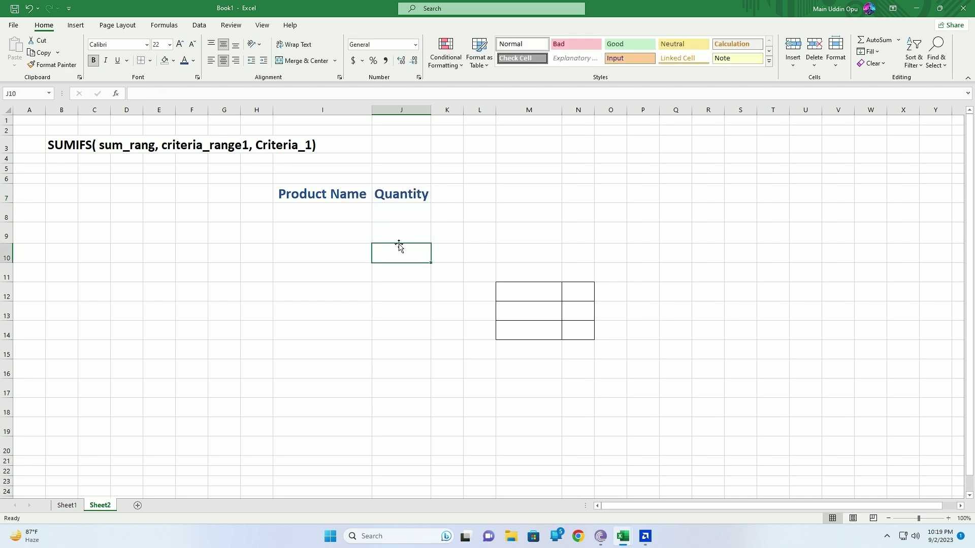
# Step: Enter "Product 1" in cell I8 as the first product name
pyautogui.click(354, 213)
pyautogui.write('Orid')
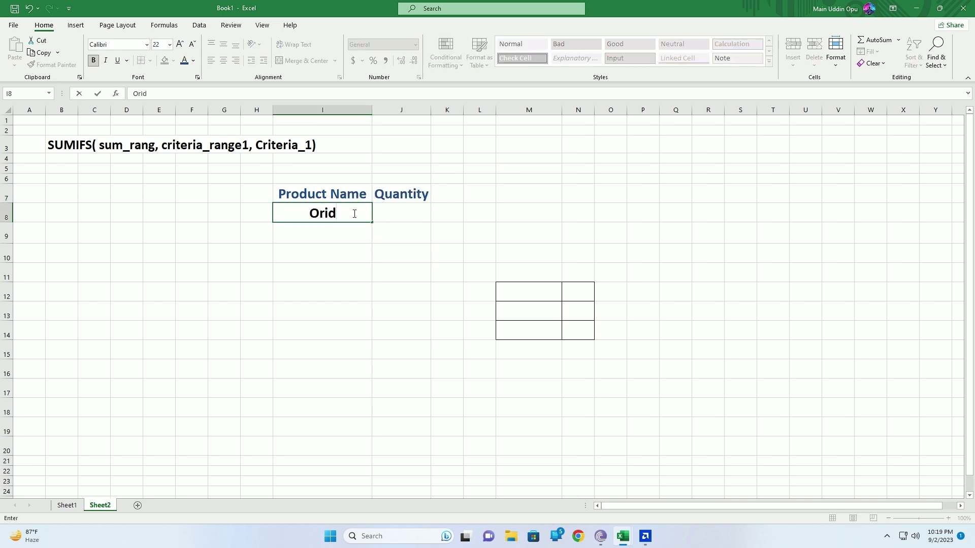
pyautogui.write('uct')
pyautogui.press('BackSpace')
pyautogui.press('BackSpace')
pyautogui.press('BackSpace')
pyautogui.press('BackSpace')
pyautogui.press('BackSpace')
pyautogui.press('BackSpace')
pyautogui.press('BackSpace')
pyautogui.write('P')
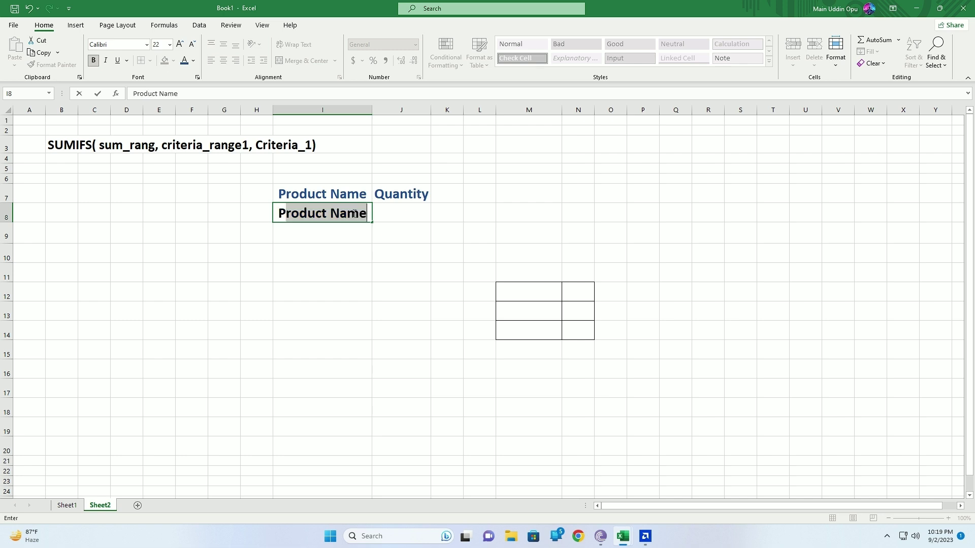
pyautogui.write('roduct 1')
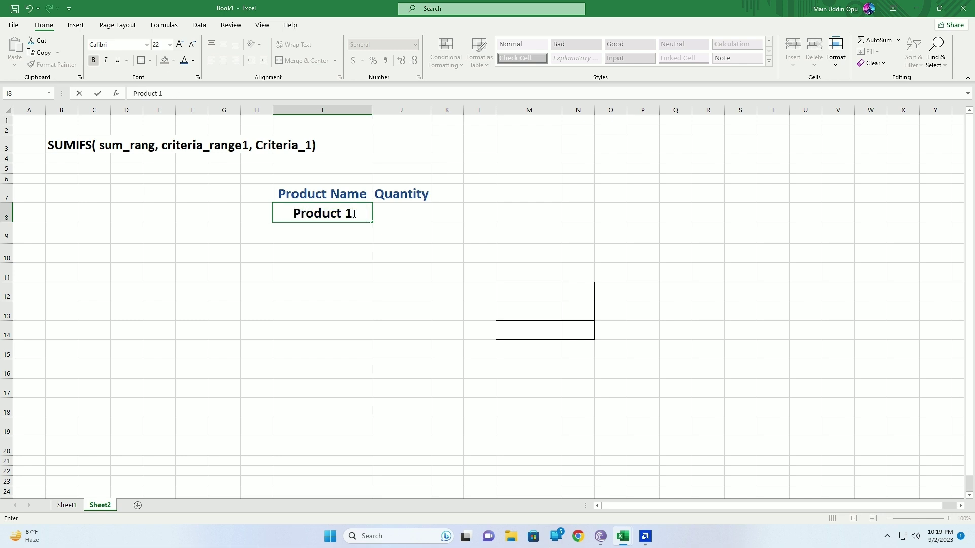
pyautogui.press('Return')
# Step: Extend the product name series from I8 down to Product 3 in I10, leaving I11 empty
pyautogui.click(352, 214)
pyautogui.moveTo(372, 223); pyautogui.dragTo(371, 275)
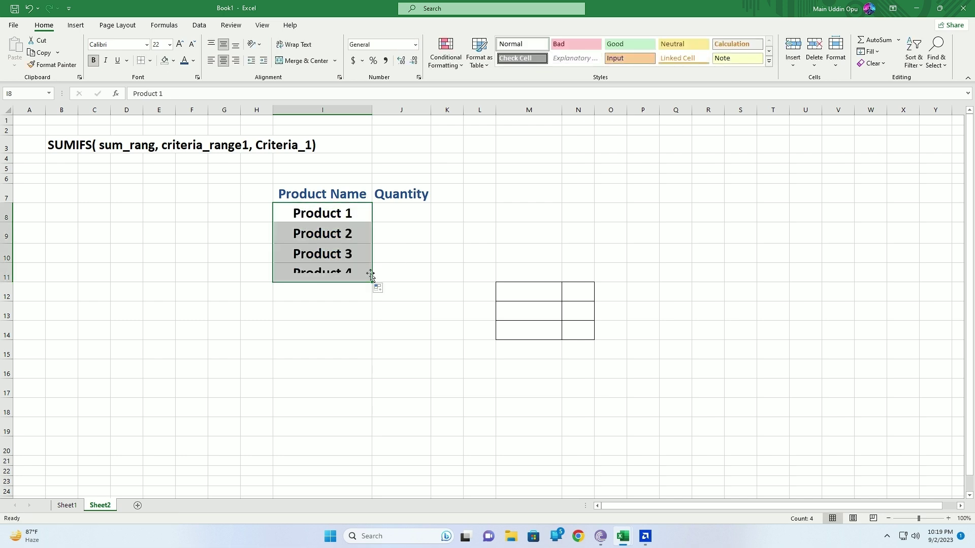
pyautogui.click(363, 277)
pyautogui.press('Delete')
pyautogui.click(374, 300)
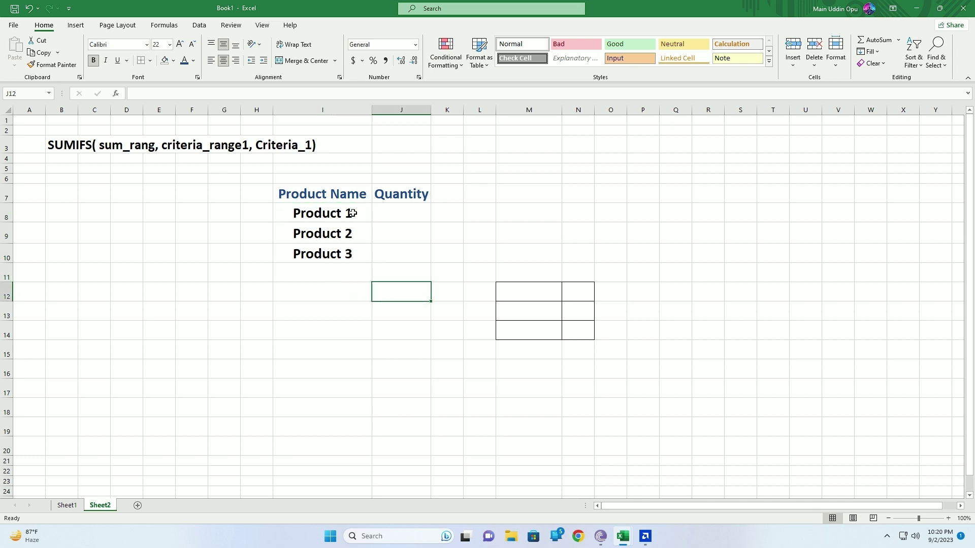
# Step: Copy the three product names in I8:I10 repeatedly below themselves to fill the column down to I19
pyautogui.moveTo(352, 213); pyautogui.dragTo(355, 252)
pyautogui.hotkey('ctrl', 'c')
pyautogui.click(342, 272)
pyautogui.hotkey('ctrl', 'v')
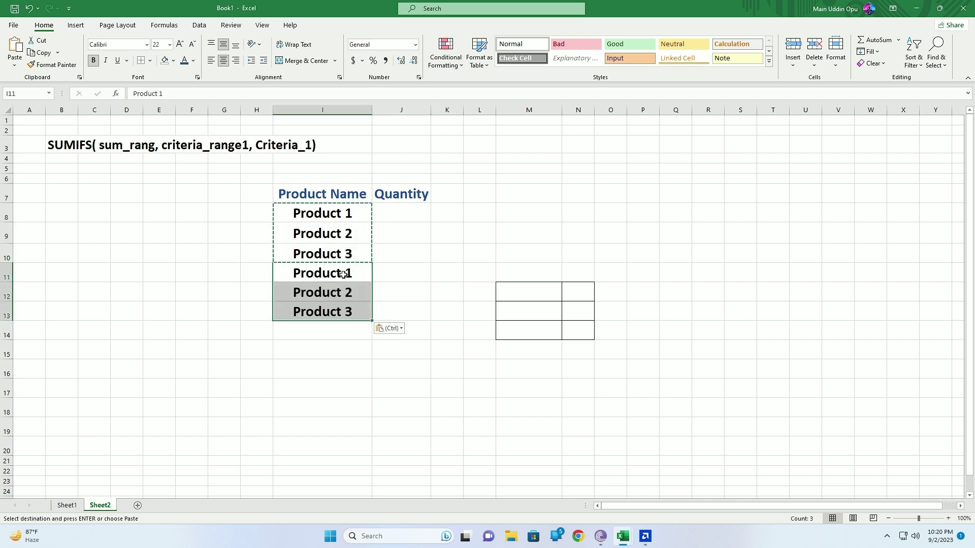
pyautogui.hotkey('ctrl', 'c')
pyautogui.click(350, 334)
pyautogui.hotkey('ctrl', 'v')
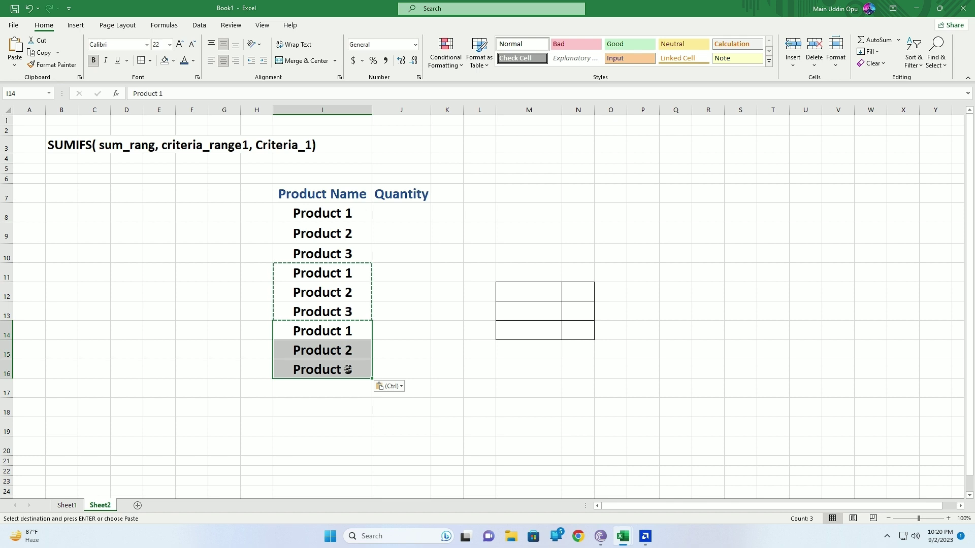
pyautogui.hotkey('ctrl', 'c')
pyautogui.click(348, 386)
pyautogui.hotkey('ctrl', 'v')
pyautogui.click(411, 382)
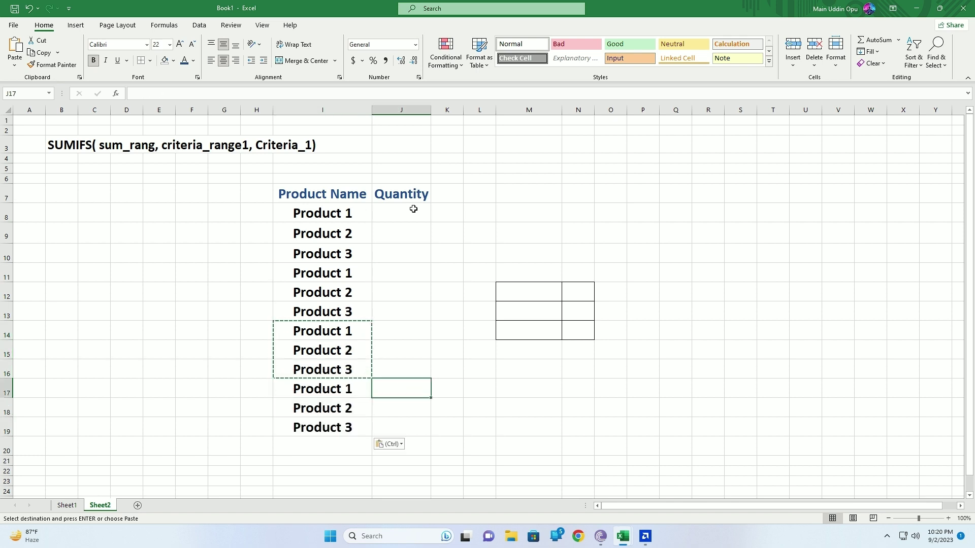
# Step: Enter the quantities 54, 65, 65, 23, 47, 98, 65, 75, 28, 55, 65 and 70 in J8:J19
pyautogui.click(414, 209)
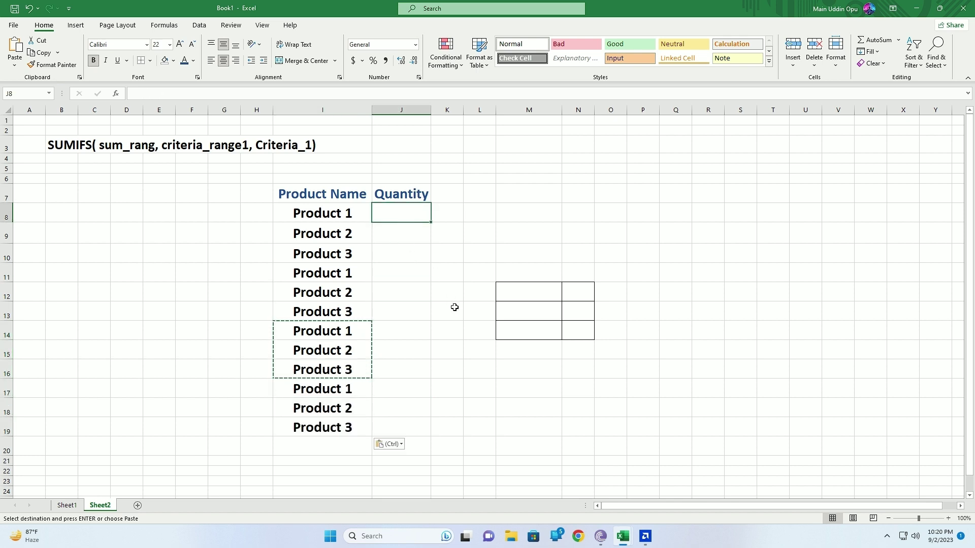
pyautogui.write('54')
pyautogui.press('Return')
pyautogui.write('65')
pyautogui.press('Return')
pyautogui.write('65')
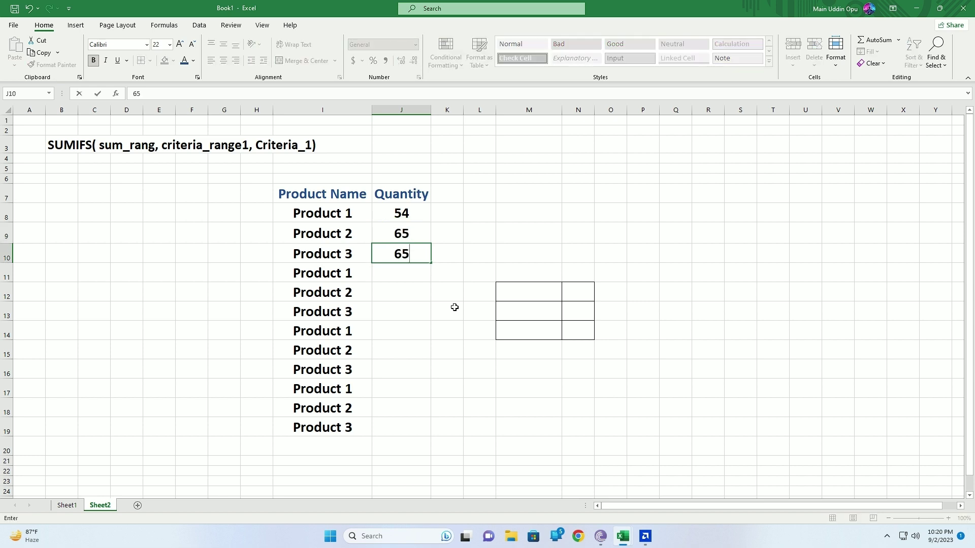
pyautogui.press('Return')
pyautogui.write('23')
pyautogui.press('Return')
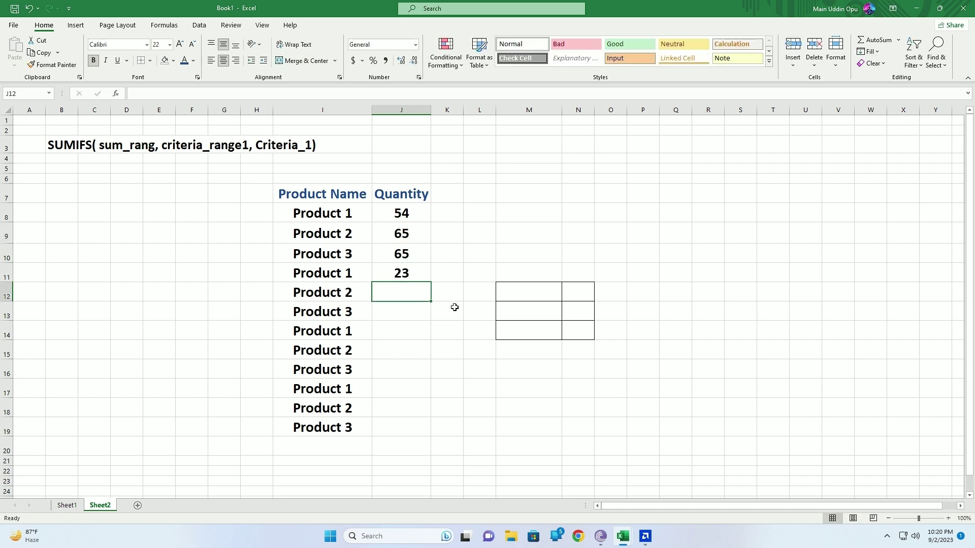
pyautogui.write('47')
pyautogui.press('Return')
pyautogui.write('98')
pyautogui.press('Return')
pyautogui.write('65')
pyautogui.press('Return')
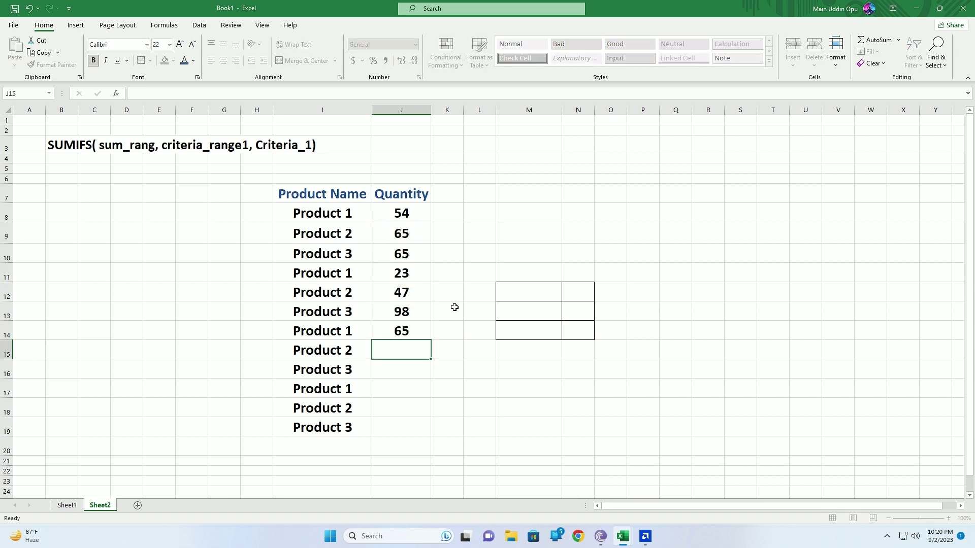
pyautogui.write('75')
pyautogui.press('Return')
pyautogui.write('28')
pyautogui.press('Return')
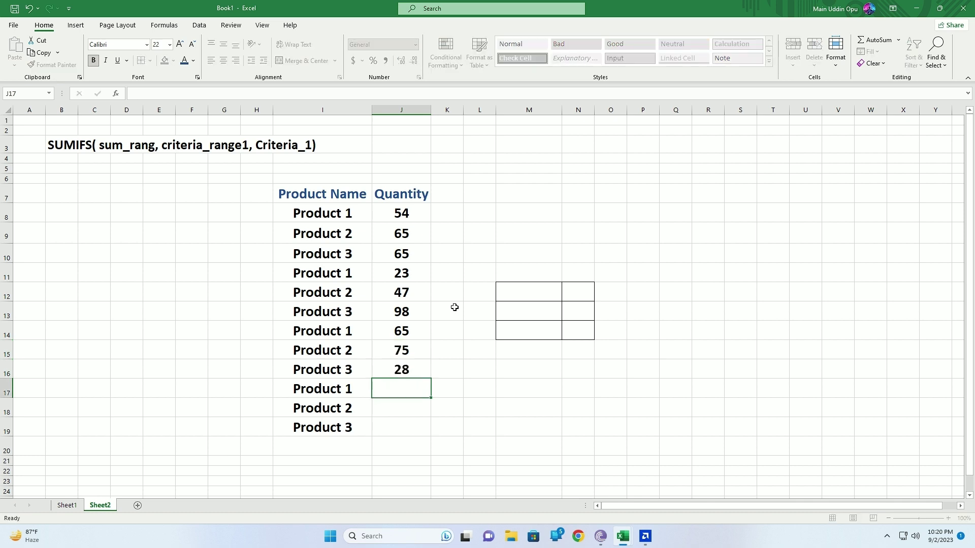
pyautogui.write('55')
pyautogui.press('Return')
pyautogui.write('6')
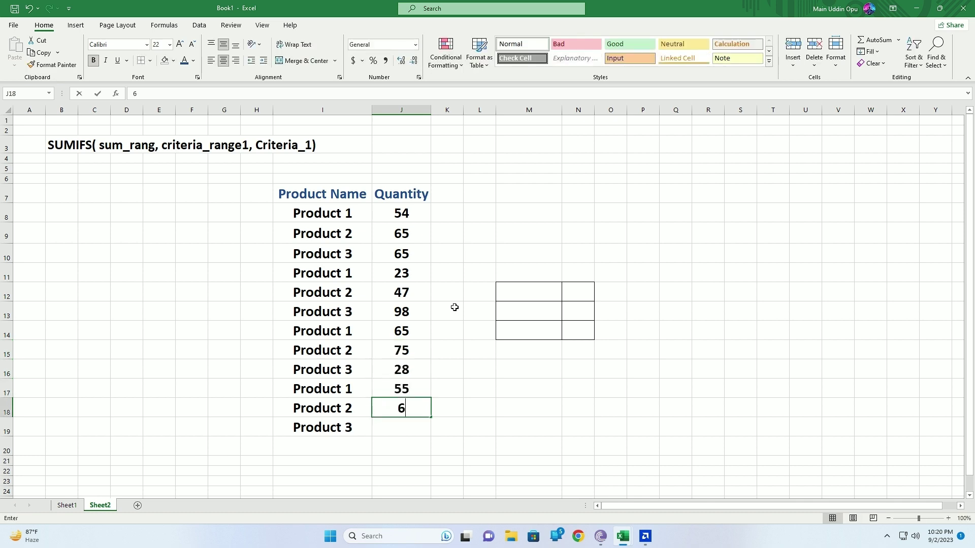
pyautogui.write('5')
pyautogui.press('Return')
pyautogui.write('70')
# Step: Add the row label "Total" in cell I20 below the product list
pyautogui.click(337, 444)
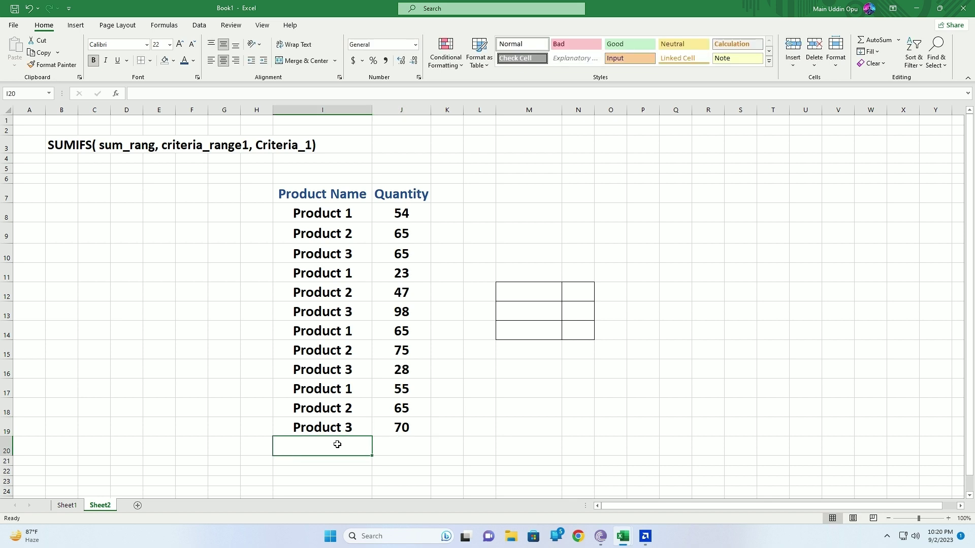
pyautogui.write('Total')
pyautogui.press('Return')
# Step: Apply all borders to the product and quantity table in I7:J20
pyautogui.click(407, 447)
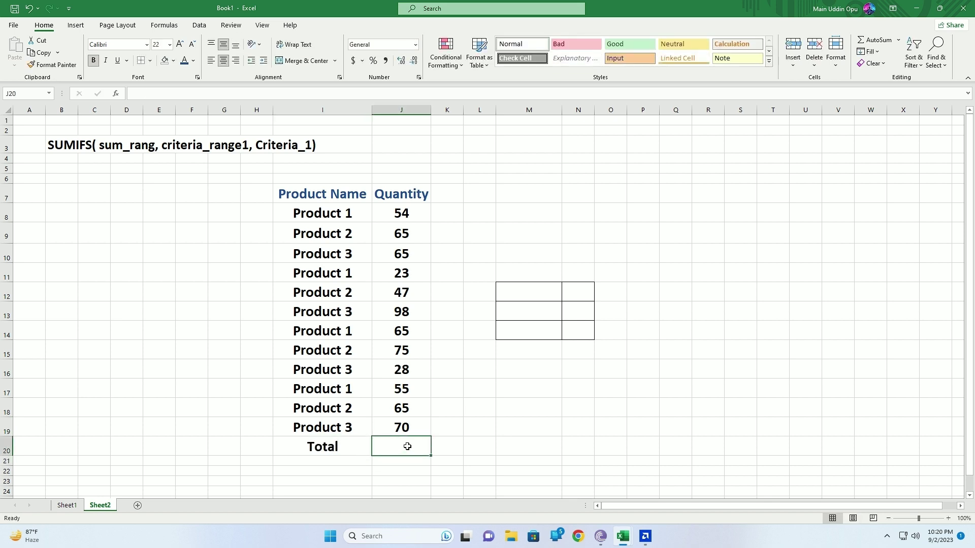
pyautogui.moveTo(345, 195); pyautogui.dragTo(401, 447)
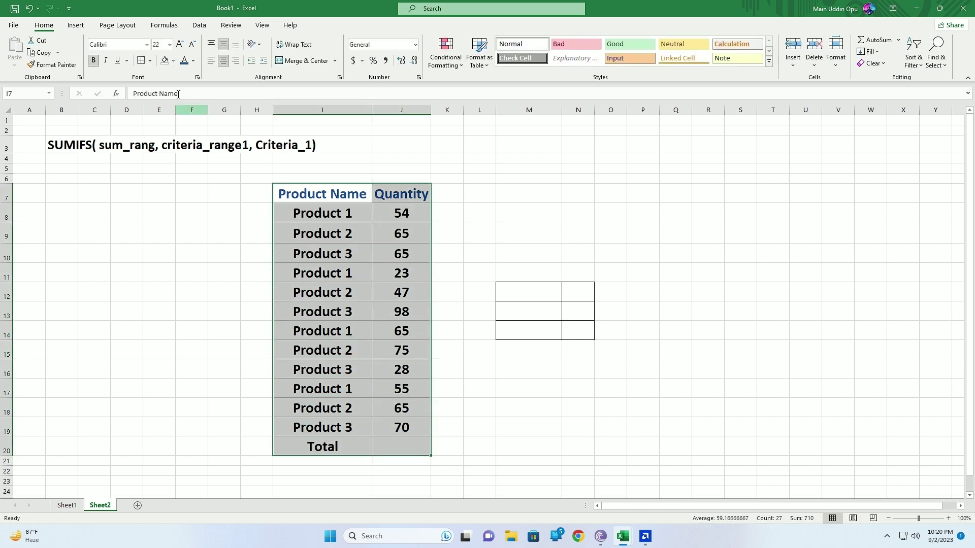
pyautogui.click(150, 61)
pyautogui.click(170, 161)
pyautogui.click(165, 327)
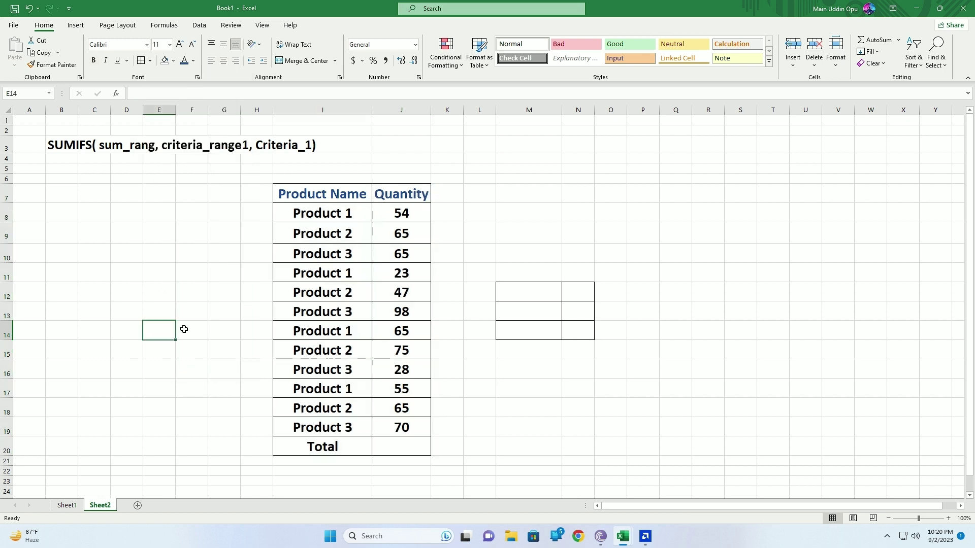
pyautogui.click(524, 357)
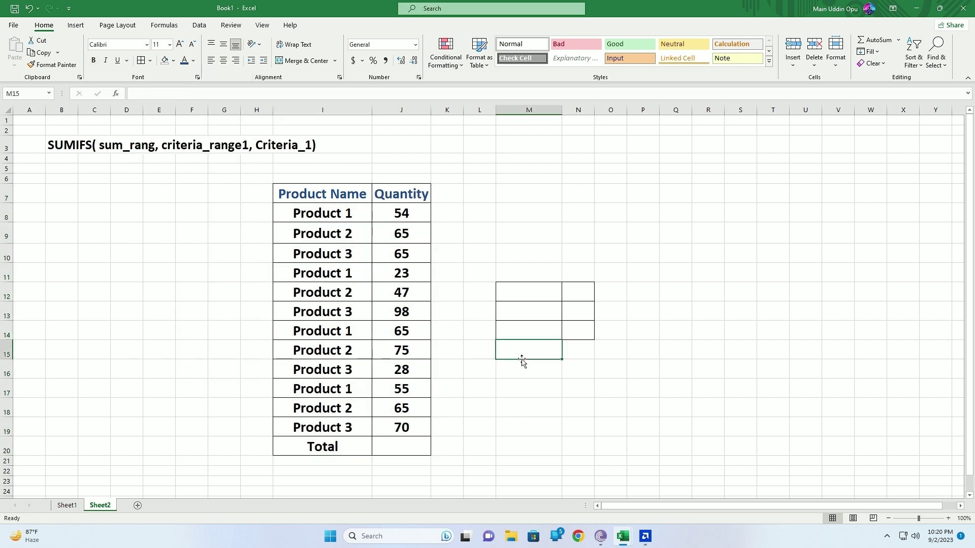
pyautogui.click(396, 214)
pyautogui.moveTo(396, 214); pyautogui.dragTo(401, 428)
pyautogui.click(590, 362)
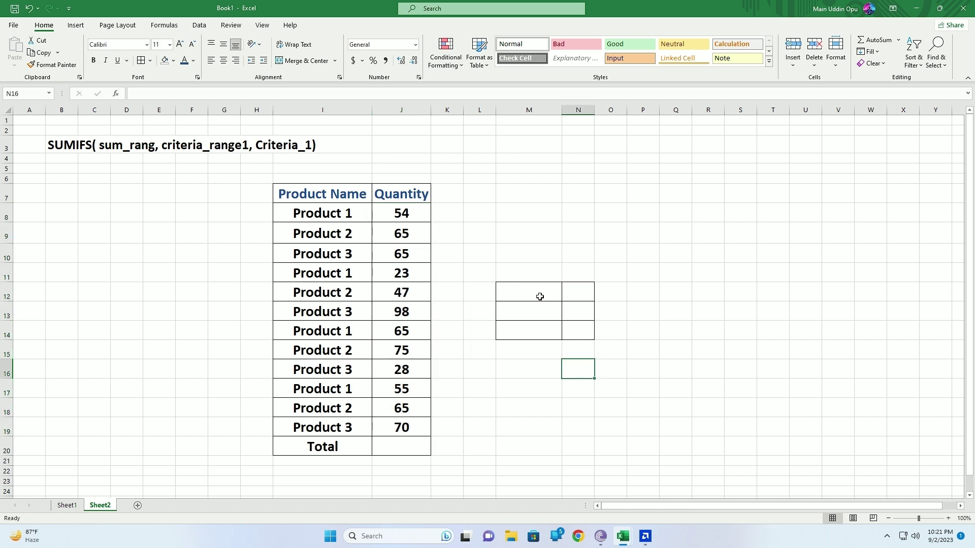
pyautogui.click(334, 214)
# Step: Enter the question "How much quantity is product 1 ??" in cell M9
pyautogui.click(531, 235)
pyautogui.write('How m')
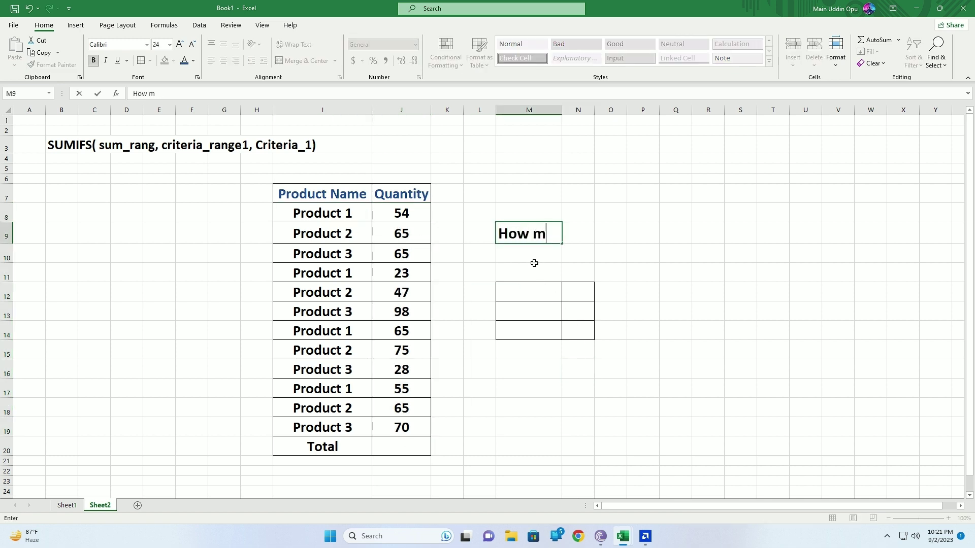
pyautogui.write('uch quantot')
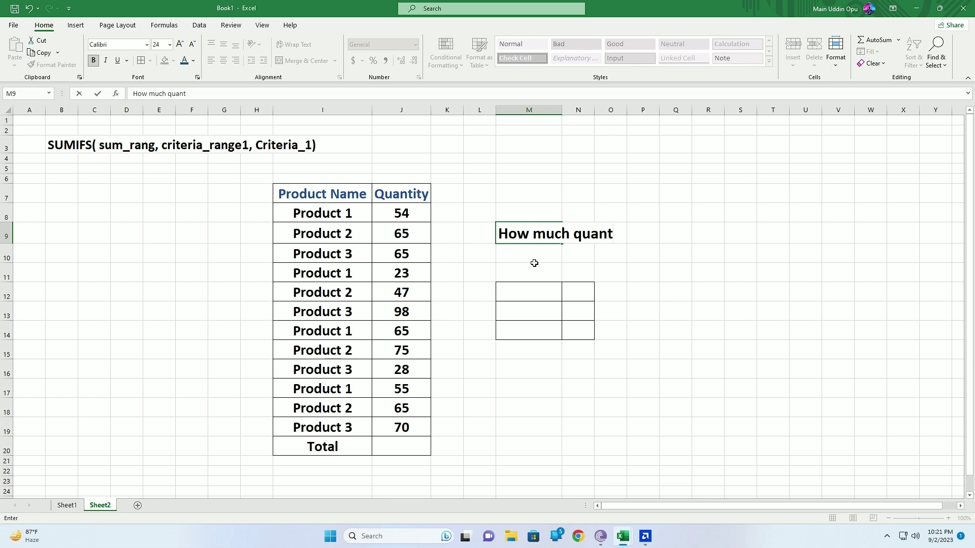
pyautogui.press('BackSpace')
pyautogui.press('BackSpace')
pyautogui.write('ity is product 1')
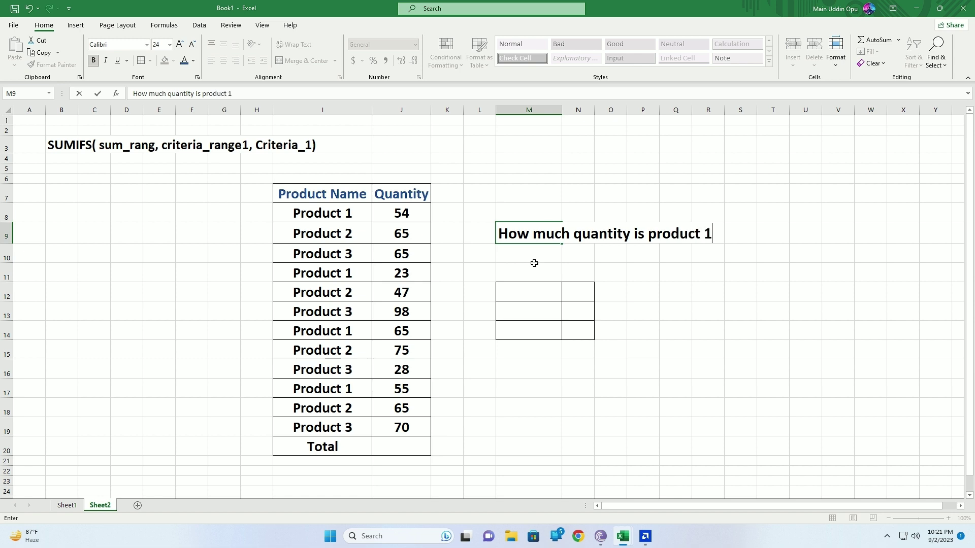
pyautogui.write(' ??')
pyautogui.click(642, 315)
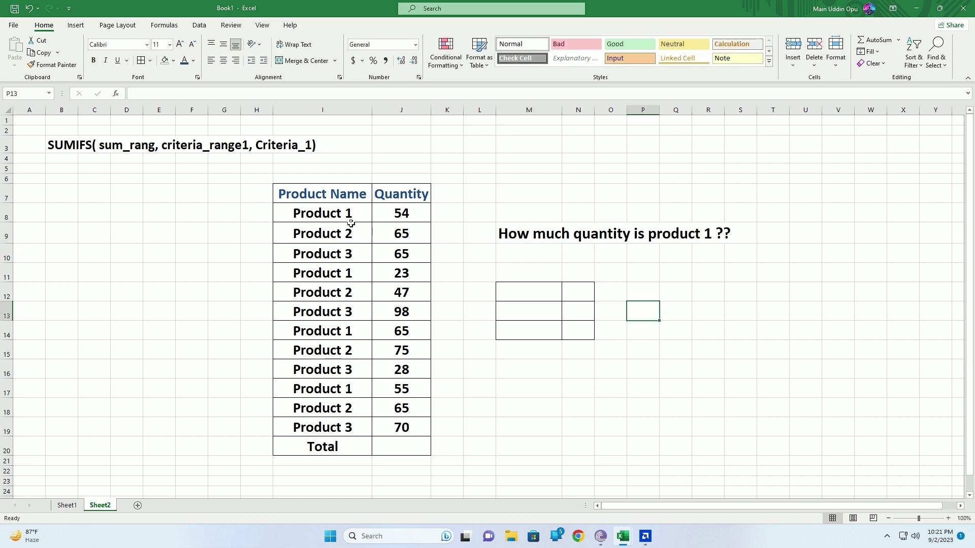
# Step: Copy the Product 1 name from I8 into M12, the first cell of the small bordered summary table
pyautogui.moveTo(337, 213); pyautogui.dragTo(399, 431)
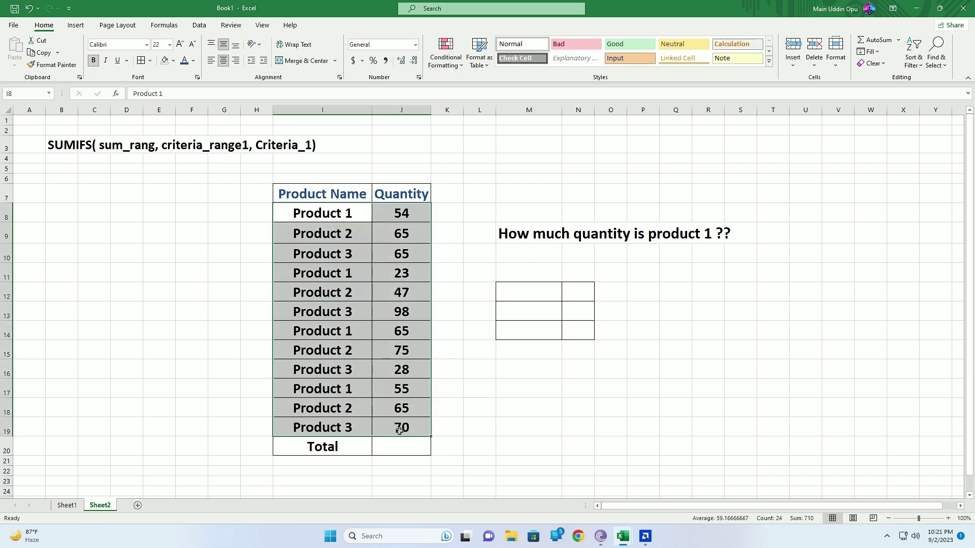
pyautogui.click(516, 296)
pyautogui.click(343, 217)
pyautogui.hotkey('ctrl', 'c')
pyautogui.click(527, 298)
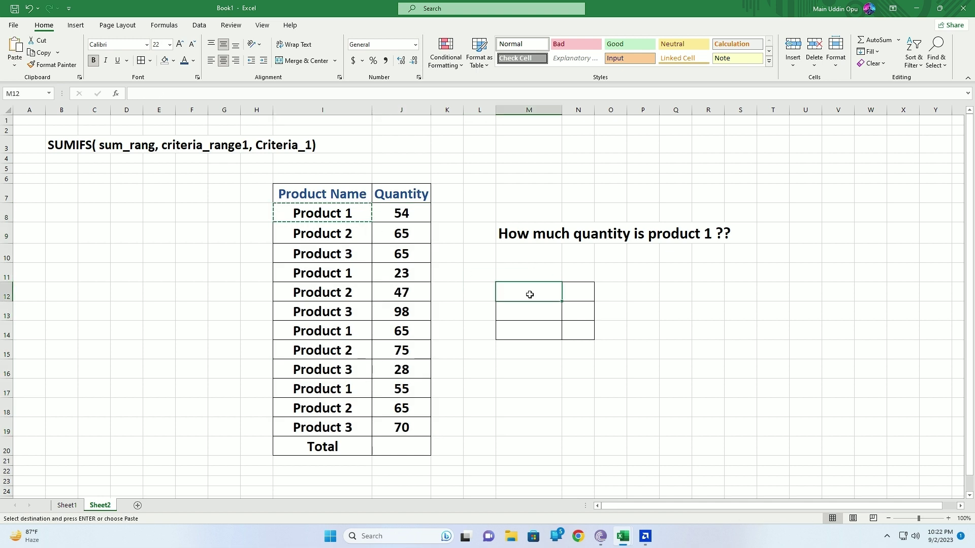
pyautogui.hotkey('ctrl', 'v')
# Step: Begin a SUMIFS formula in N12 with the quantities J8:J19 as the sum range
pyautogui.click(583, 287)
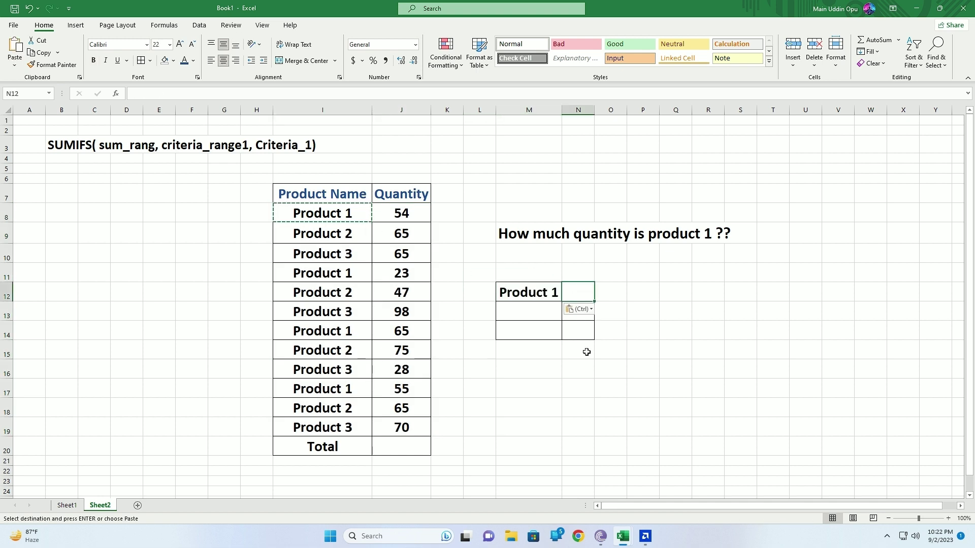
pyautogui.write('=sum')
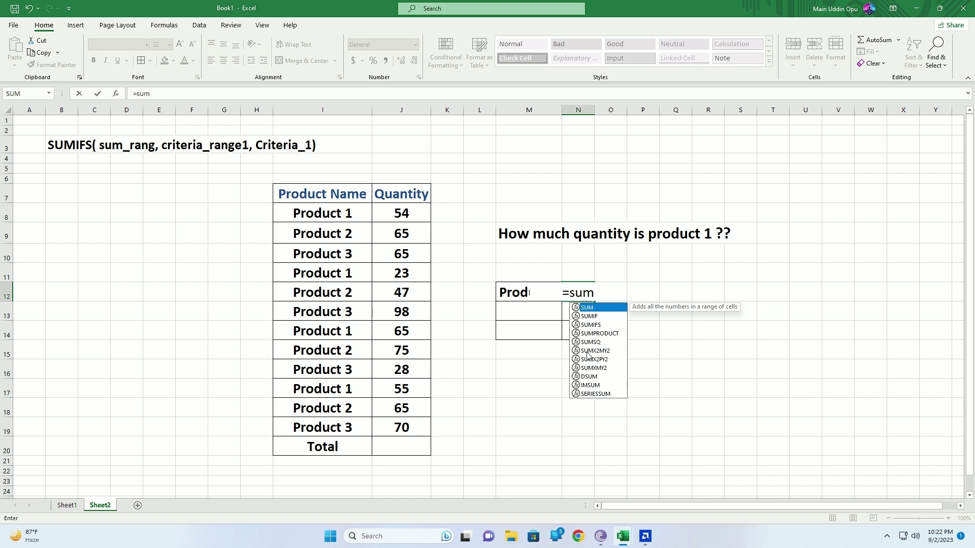
pyautogui.doubleClick(594, 325)
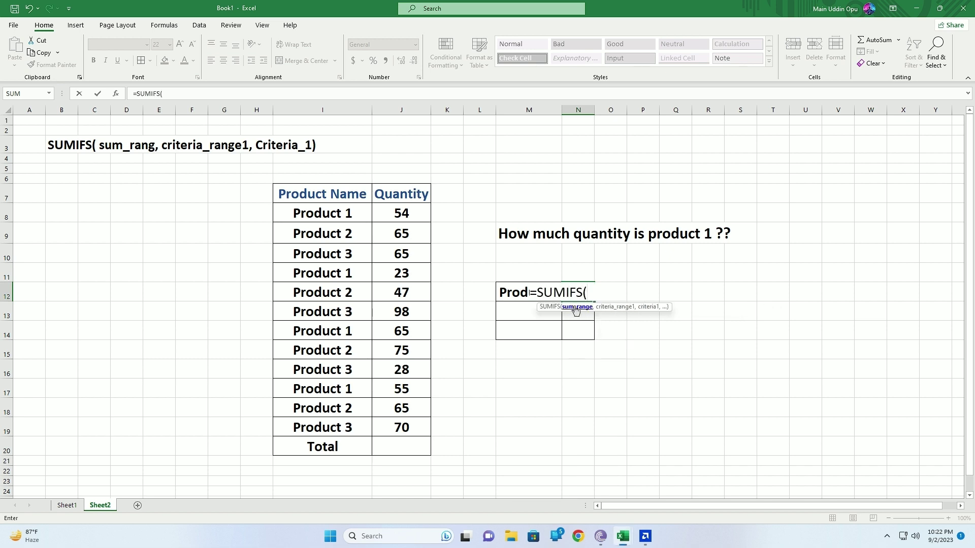
pyautogui.moveTo(413, 213); pyautogui.dragTo(410, 430)
pyautogui.write(',')
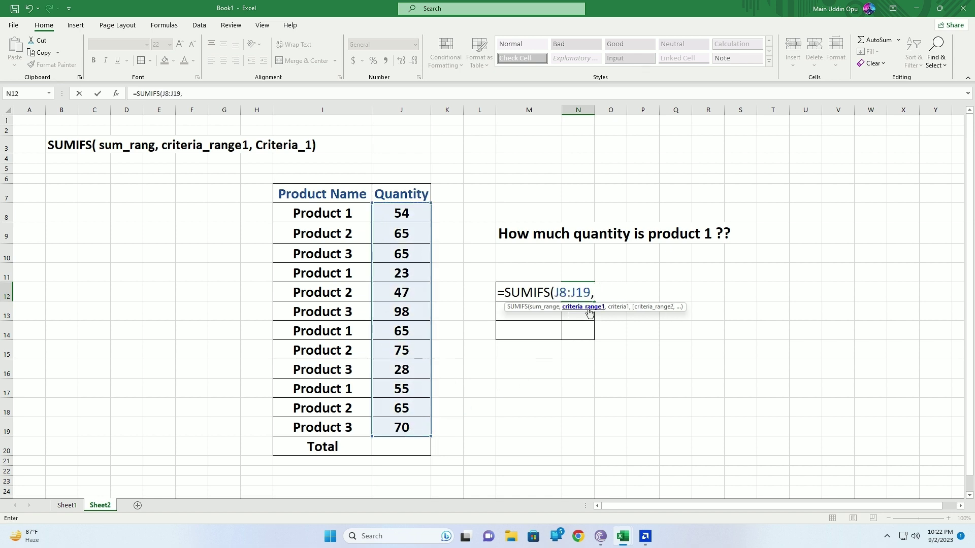
# Step: Complete the N12 formula as =SUMIFS(J8:J19,I8:I19,M12), using the product names as criteria range and M12 as the criterion
pyautogui.moveTo(323, 212); pyautogui.dragTo(315, 422)
pyautogui.write(',')
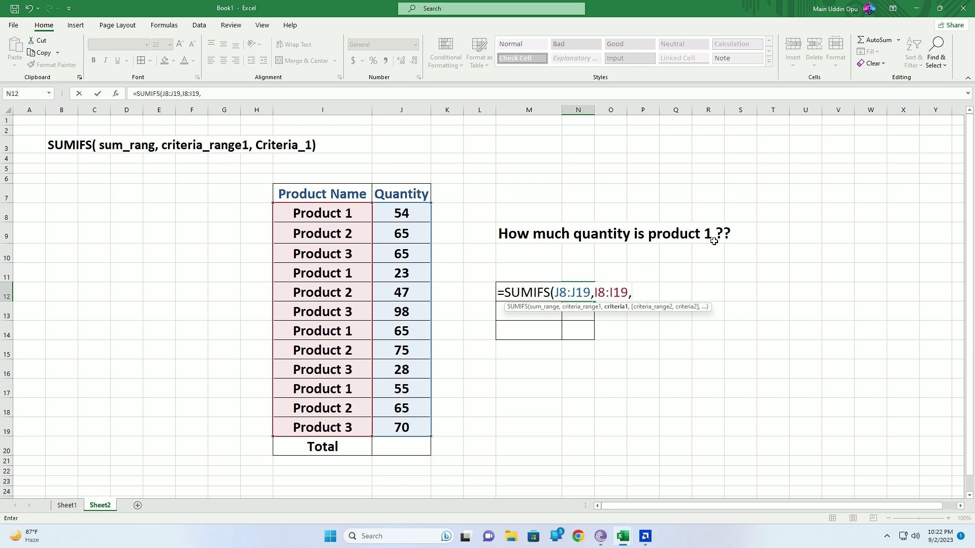
pyautogui.click(523, 276)
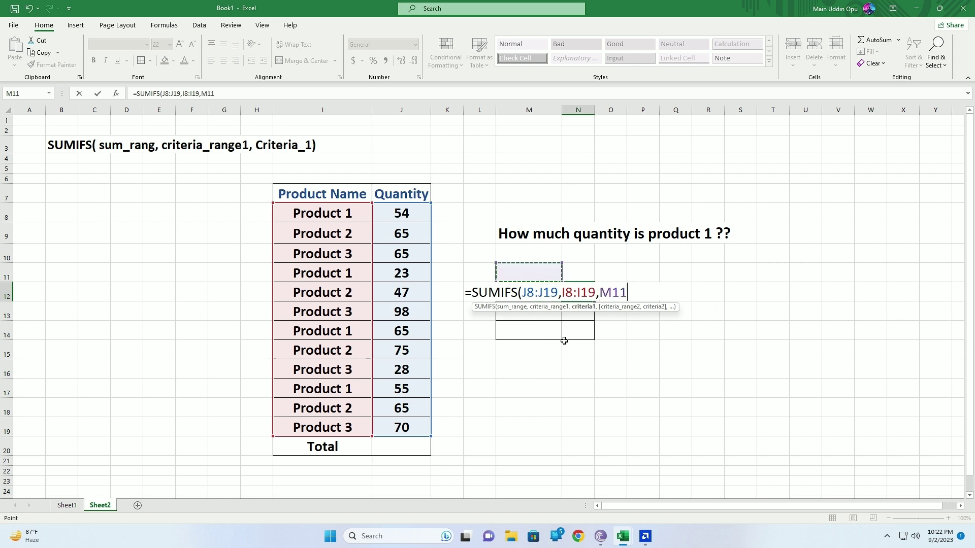
pyautogui.press('Down')
pyautogui.write(')')
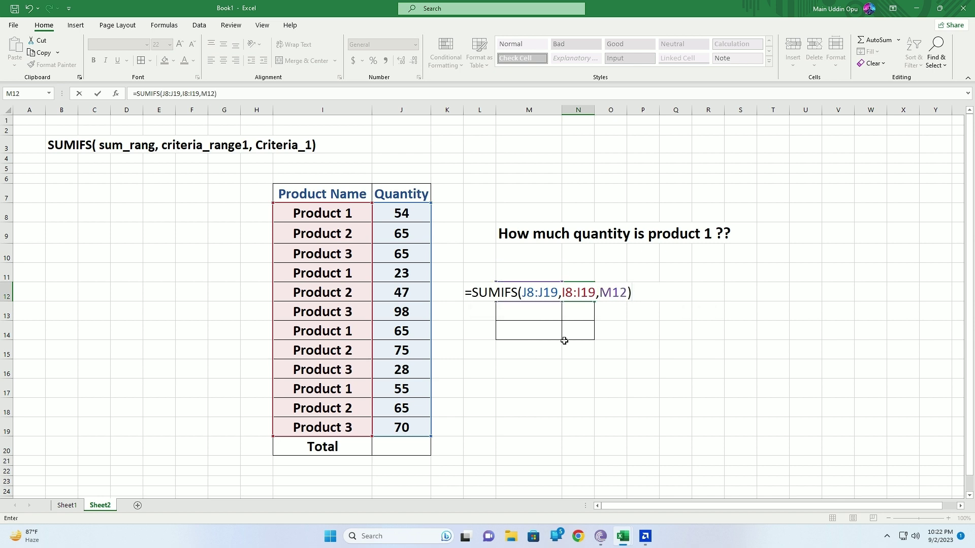
pyautogui.press('Return')
pyautogui.click(578, 292)
pyautogui.press('F2')
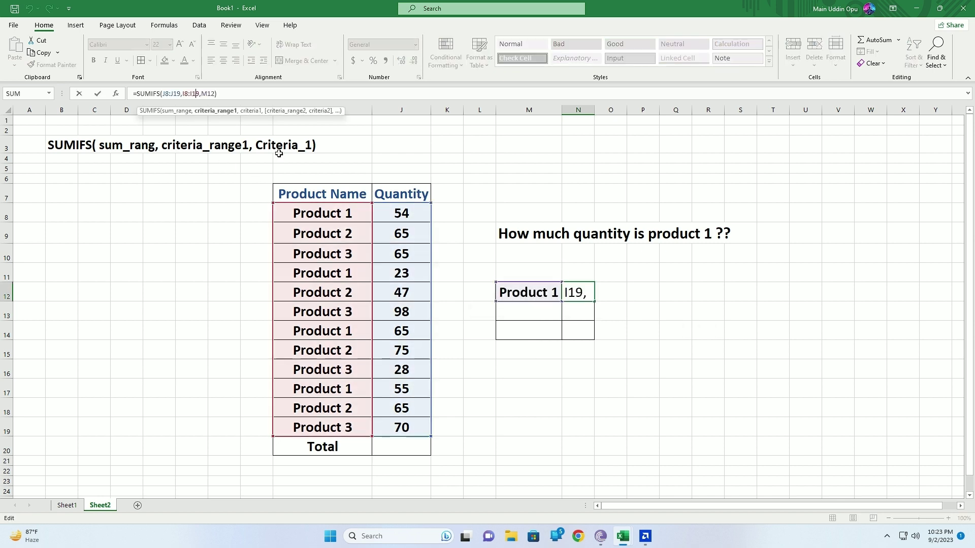
pyautogui.press('Return')
pyautogui.click(617, 362)
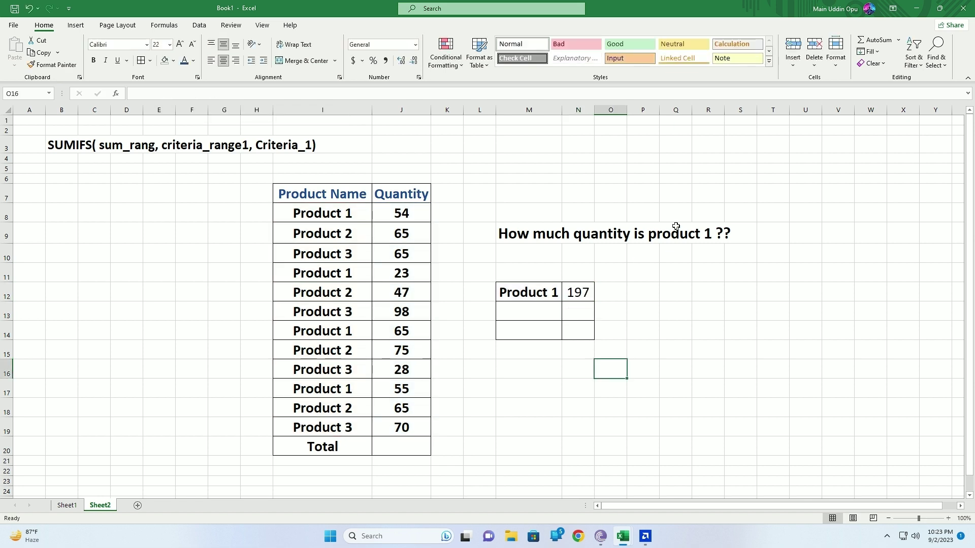
# Step: Copy the names Product 2 and Product 3 from I9 and I10 into M13 and M14 of the summary table
pyautogui.click(320, 252)
pyautogui.click(333, 239)
pyautogui.hotkey('ctrl', 'c')
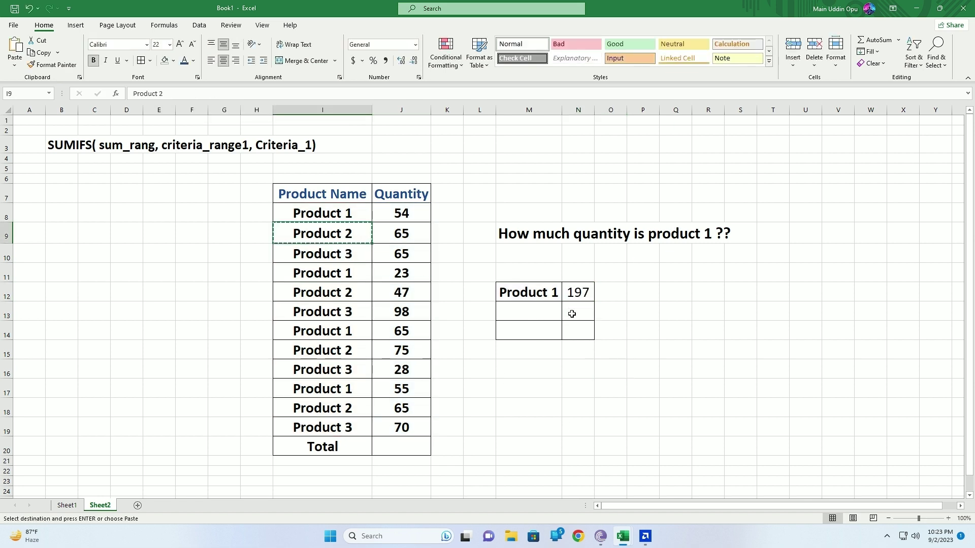
pyautogui.click(541, 310)
pyautogui.hotkey('ctrl', 'v')
pyautogui.click(325, 254)
pyautogui.hotkey('ctrl', 'c')
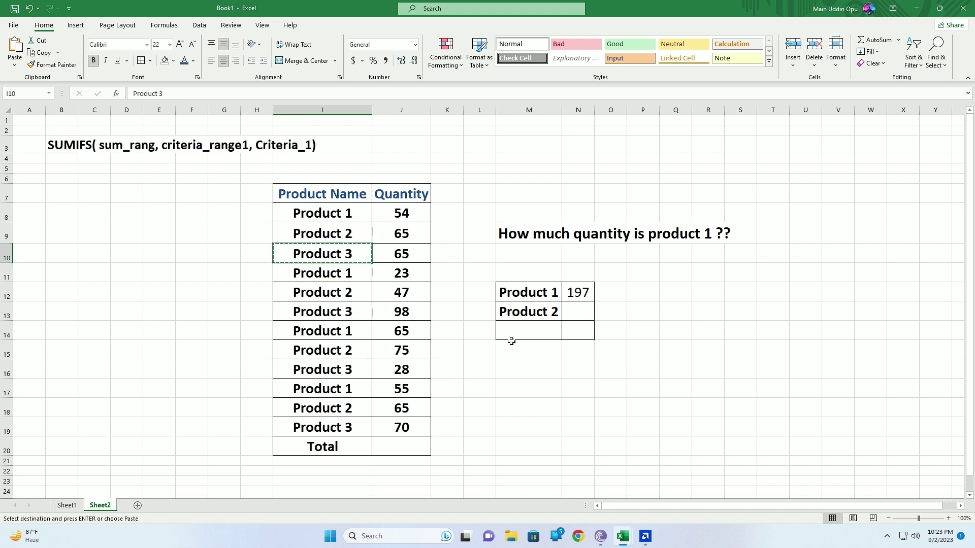
pyautogui.click(547, 333)
pyautogui.hotkey('ctrl', 'v')
pyautogui.click(551, 368)
pyautogui.moveTo(548, 312); pyautogui.dragTo(549, 330)
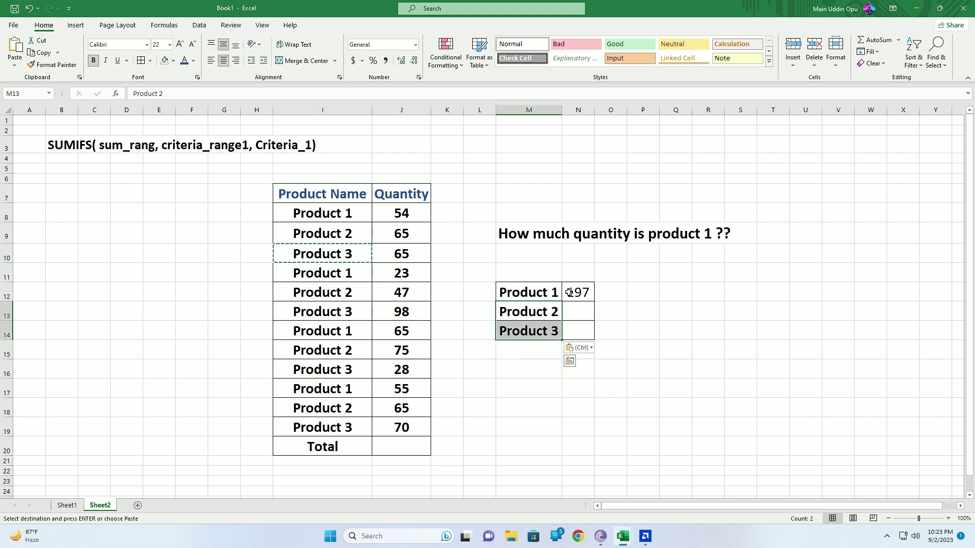
# Step: Make both ranges in the N12 formula absolute, giving =SUMIFS($J$8:$J$19,$I$8:$I$19,M12)
pyautogui.click(584, 292)
pyautogui.click(198, 94)
pyautogui.click(607, 398)
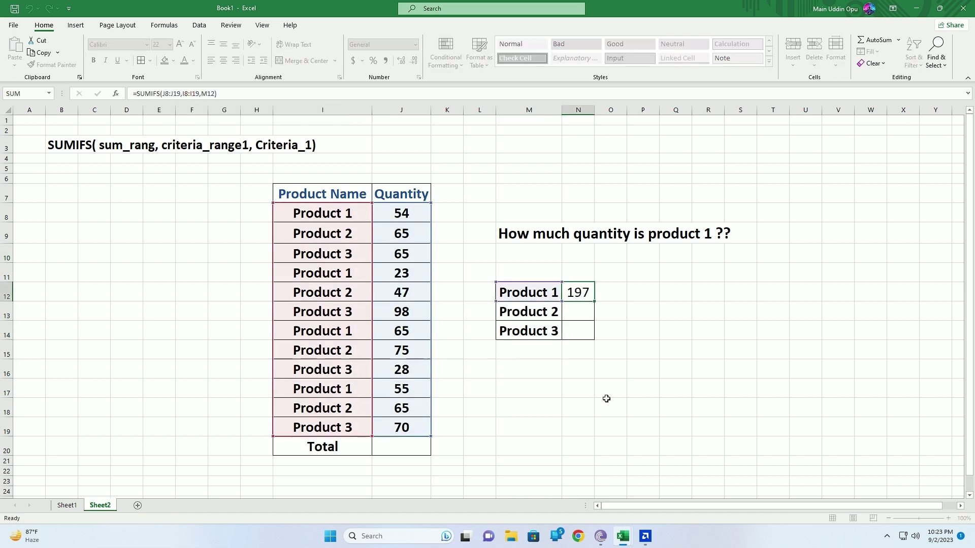
pyautogui.doubleClick(580, 292)
pyautogui.moveTo(522, 293); pyautogui.dragTo(557, 292)
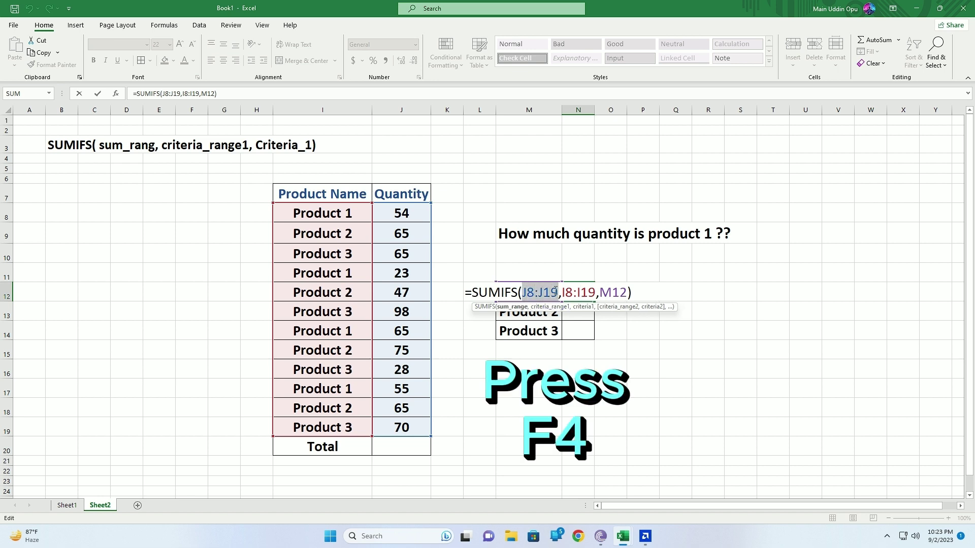
pyautogui.press('F4')
pyautogui.moveTo(593, 293); pyautogui.dragTo(626, 293)
pyautogui.press('F4')
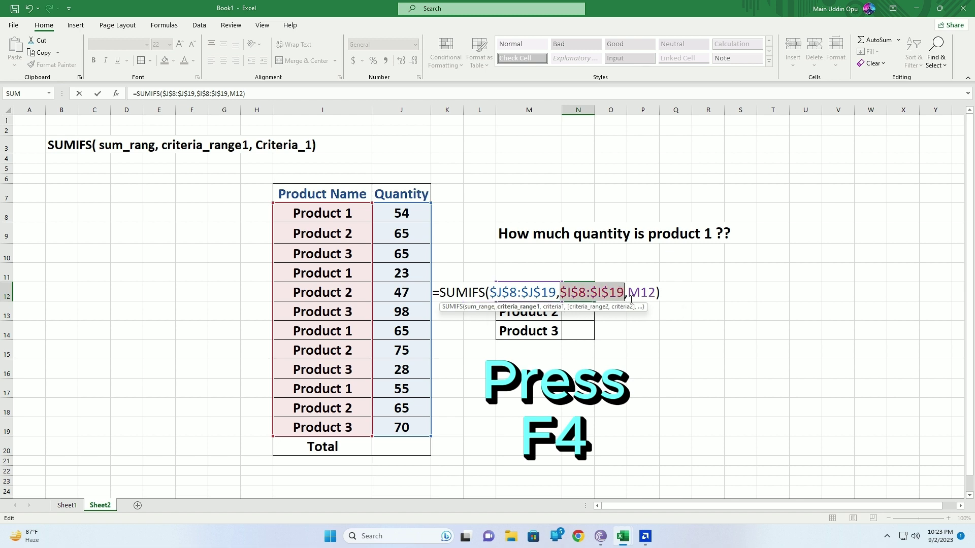
pyautogui.press('Return')
# Step: Fill the SUMIFS formula from N12 down to N14 and widen column N slightly
pyautogui.click(582, 290)
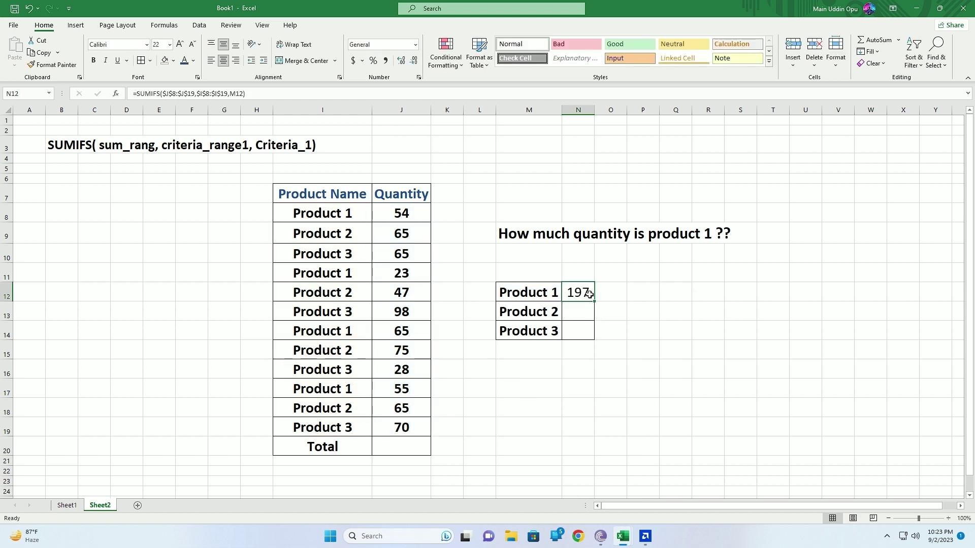
pyautogui.moveTo(594, 302); pyautogui.dragTo(591, 342)
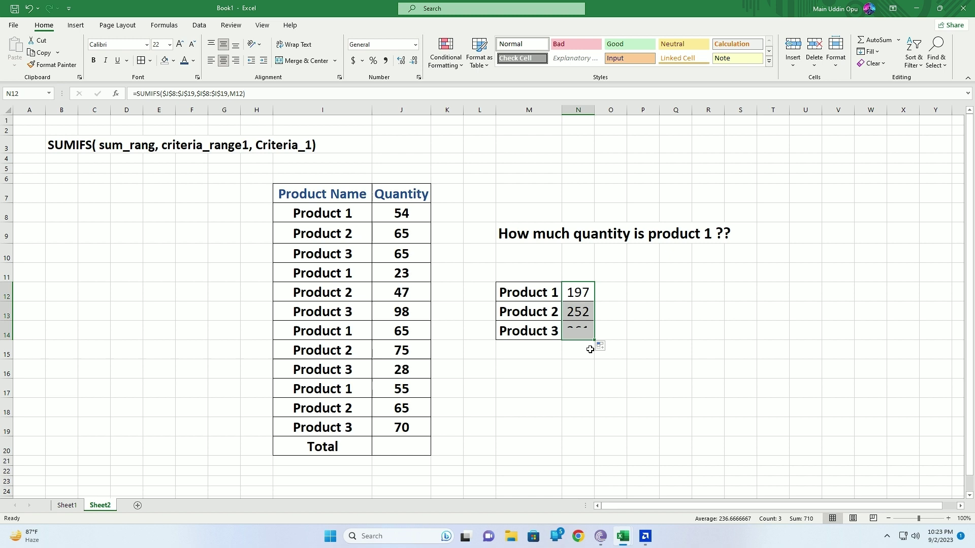
pyautogui.click(548, 381)
pyautogui.click(563, 295)
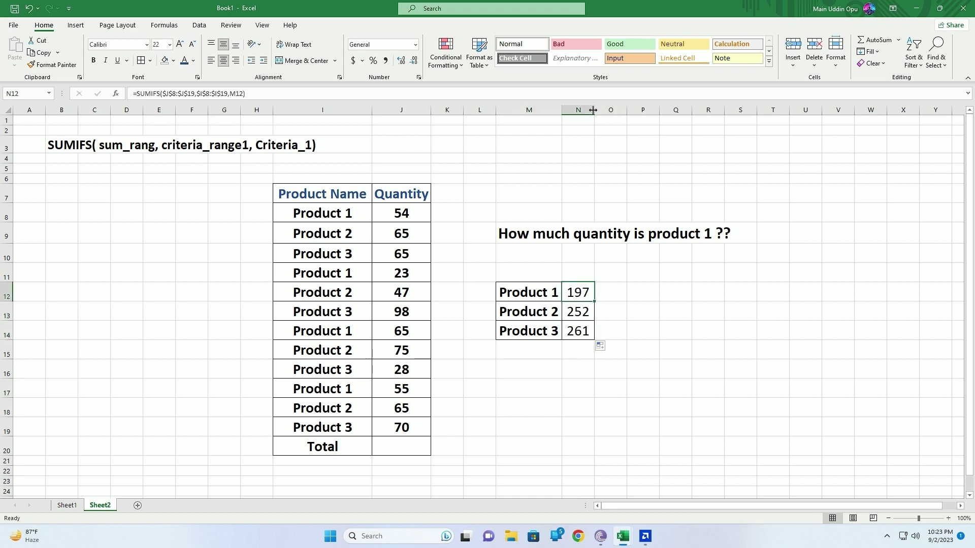
pyautogui.moveTo(593, 109); pyautogui.dragTo(605, 110)
pyautogui.click(583, 392)
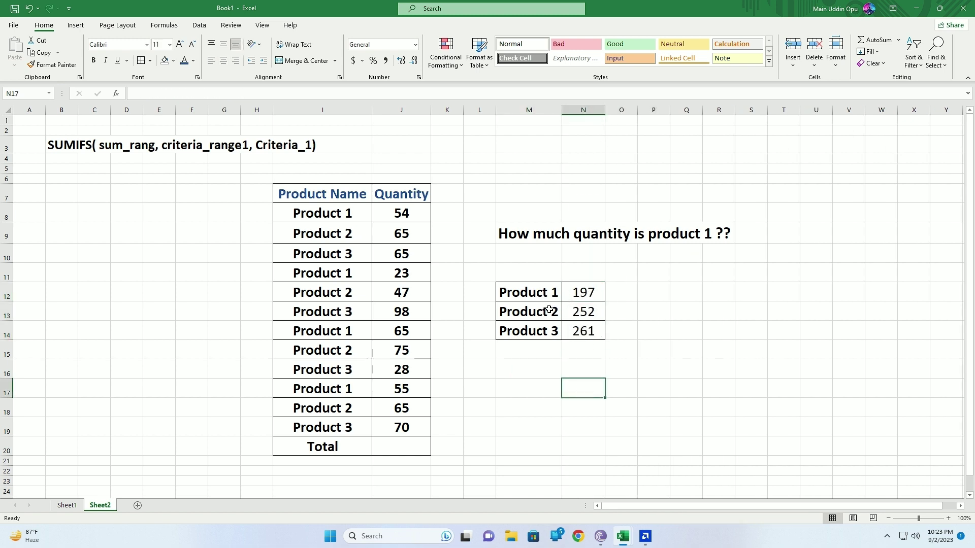
pyautogui.click(549, 310)
pyautogui.click(584, 312)
pyautogui.click(546, 331)
pyautogui.click(582, 336)
pyautogui.moveTo(588, 288); pyautogui.dragTo(586, 335)
# Step: Total the quantities in J20 with the formula =SUM(J8:J19)
pyautogui.click(399, 446)
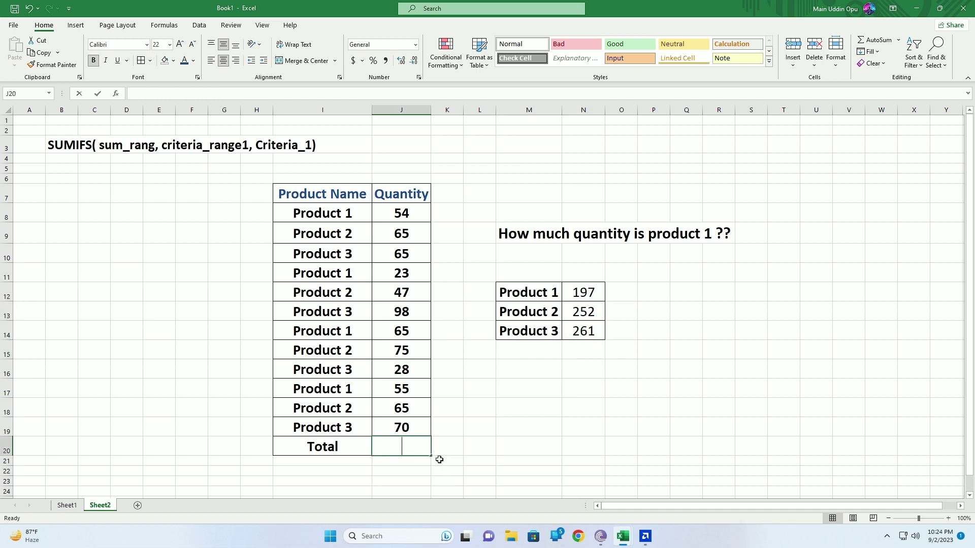
pyautogui.write('=sum')
pyautogui.press('Tab')
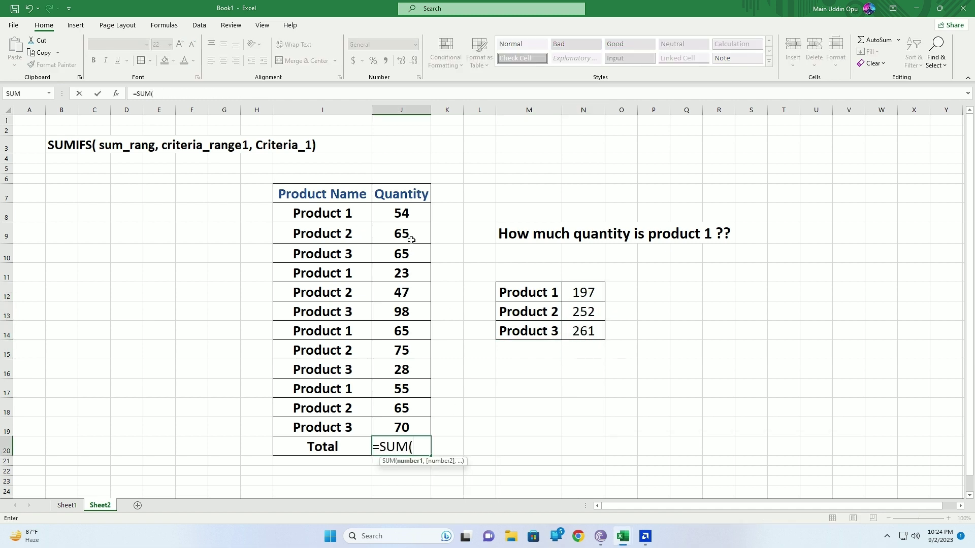
pyautogui.moveTo(411, 216); pyautogui.dragTo(409, 427)
pyautogui.write(')')
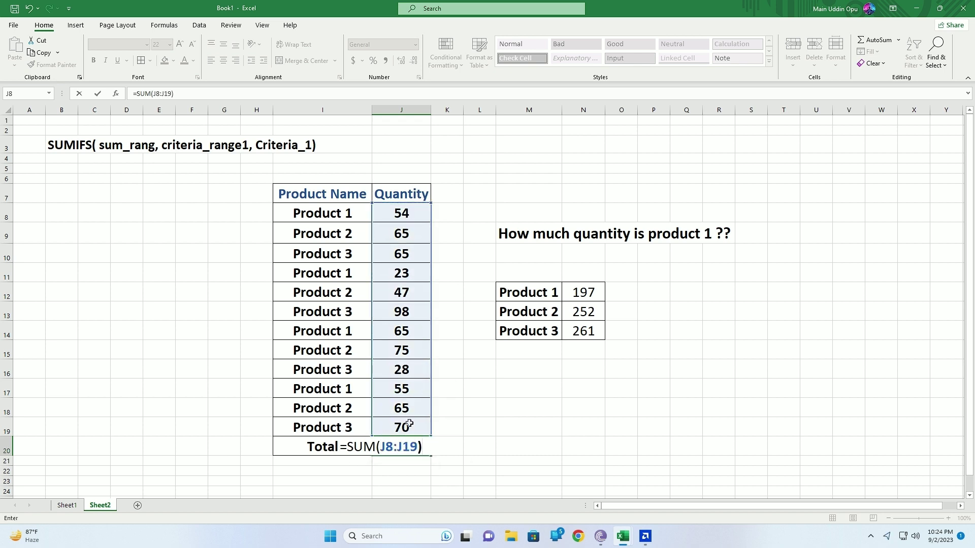
pyautogui.press('Return')
pyautogui.click(519, 444)
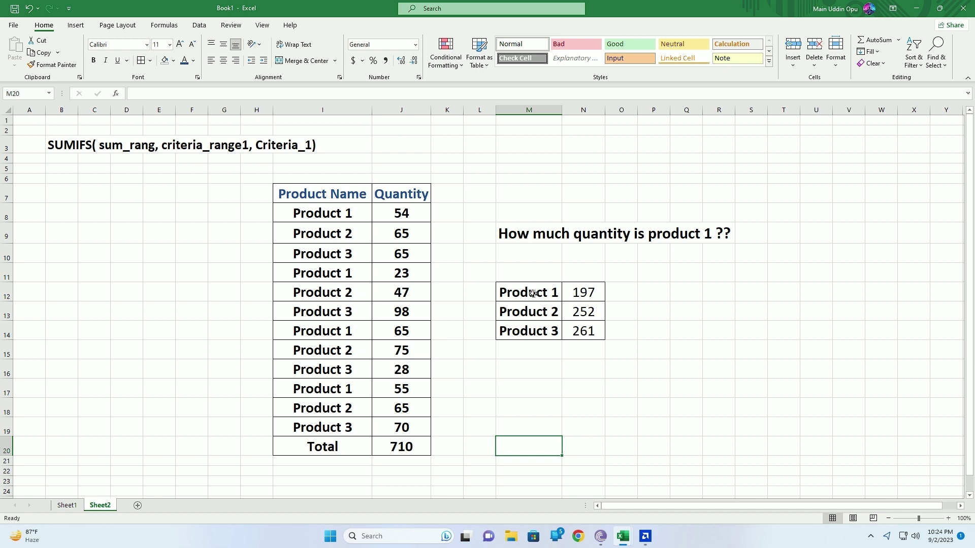
pyautogui.moveTo(340, 215); pyautogui.dragTo(339, 428)
pyautogui.moveTo(405, 214); pyautogui.dragTo(418, 427)
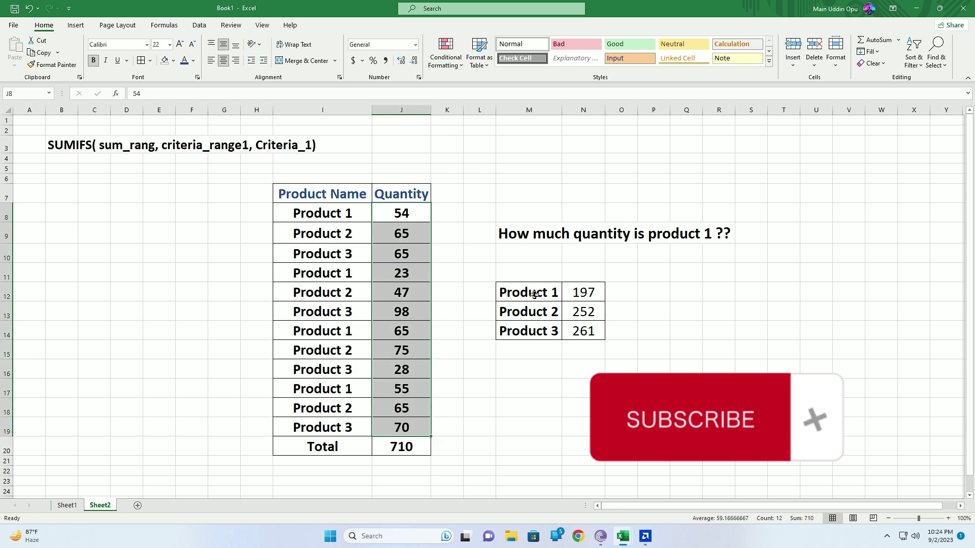
# Step: Check the combined sum of the product quantities in N12:N14 against the overall quantity total
pyautogui.moveTo(533, 292); pyautogui.dragTo(533, 330)
pyautogui.moveTo(589, 294); pyautogui.dragTo(584, 330)
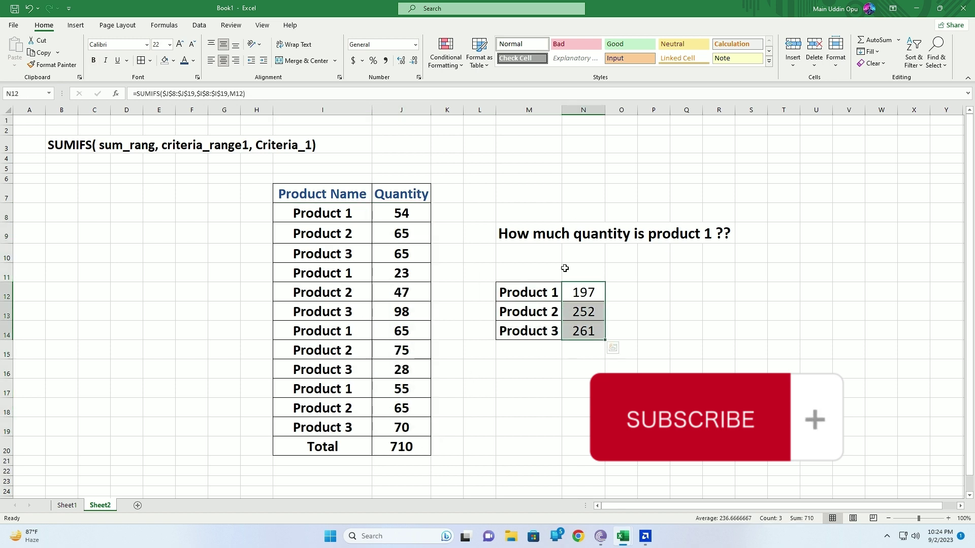
pyautogui.click(532, 352)
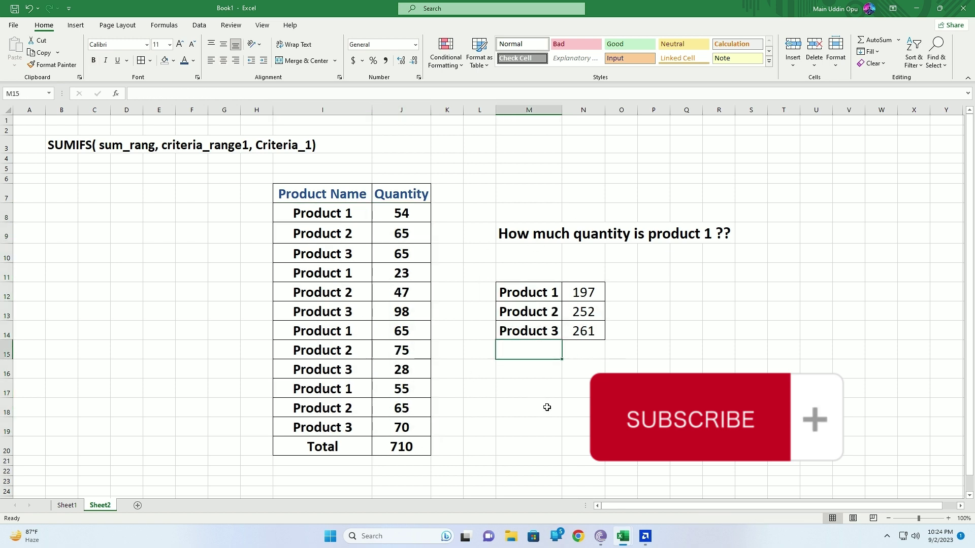
pyautogui.moveTo(640, 542)
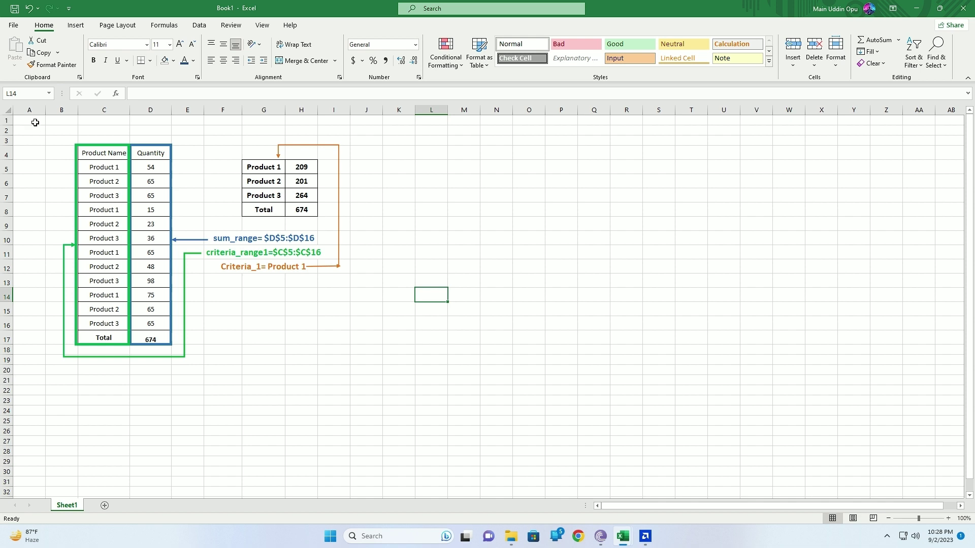
pyautogui.moveTo(35, 122); pyautogui.dragTo(377, 390)
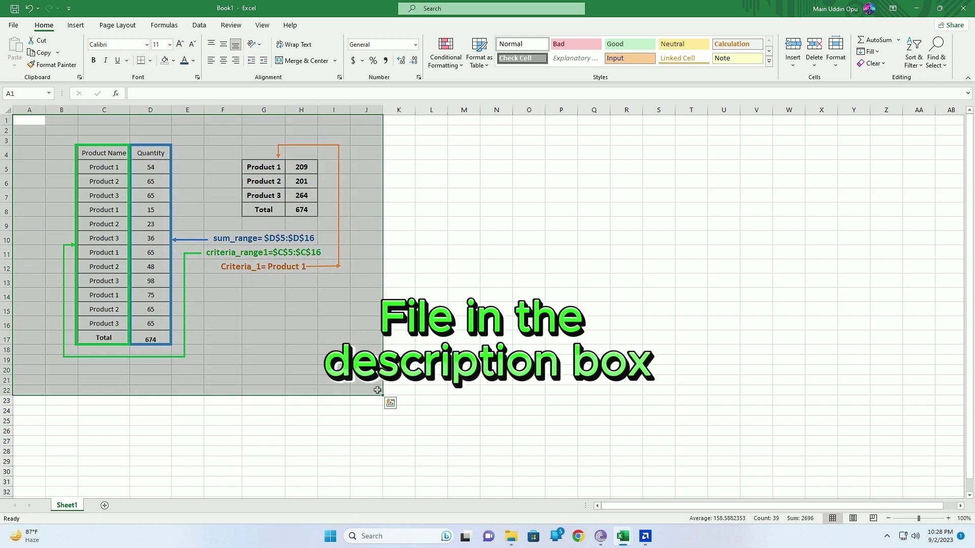
pyautogui.click(245, 268)
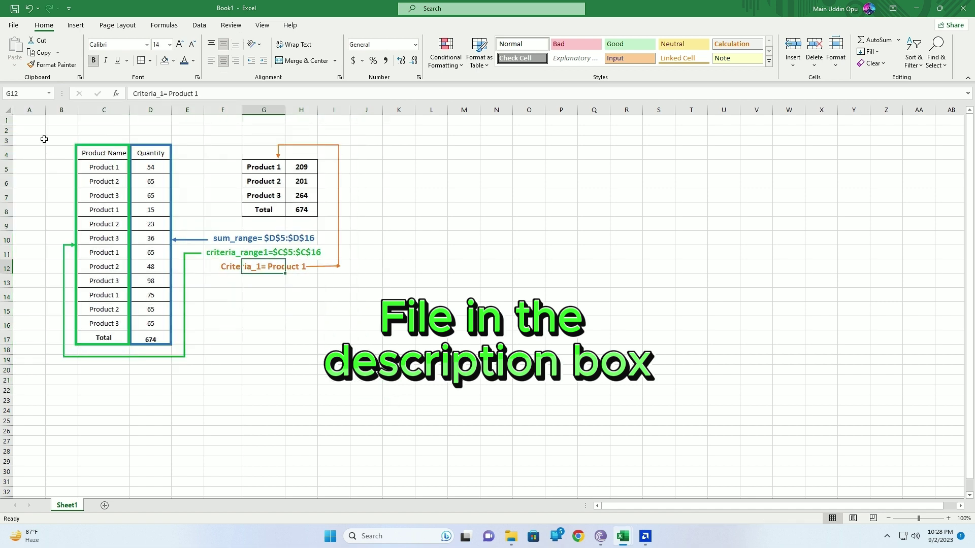
pyautogui.moveTo(30, 118)
pyautogui.mouseDown()
pyautogui.moveTo(352, 322)
pyautogui.moveTo(398, 391)
pyautogui.mouseUp()
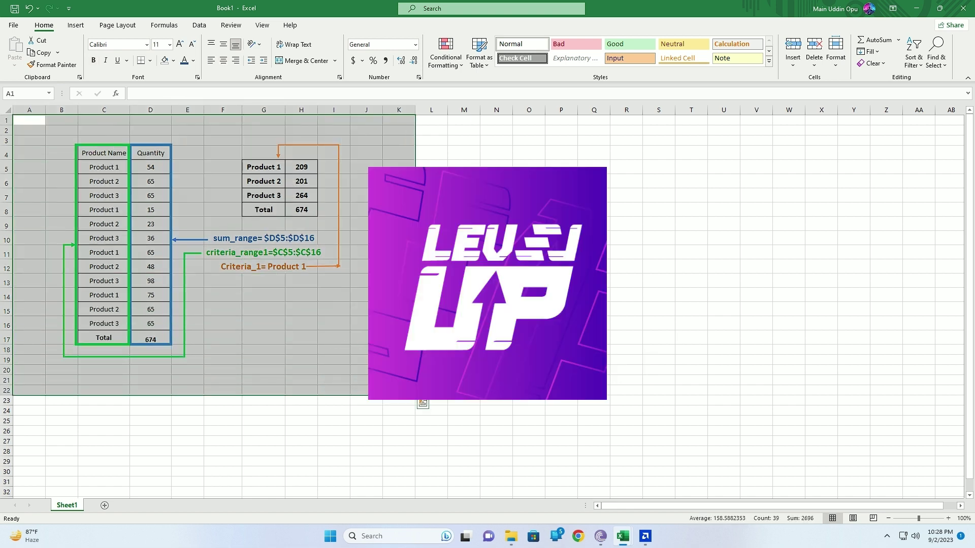